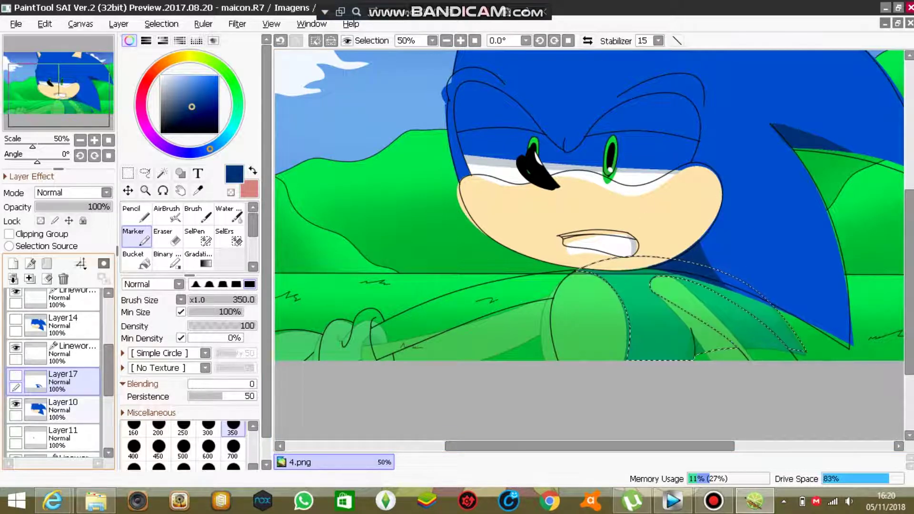
Look through the layer stack for the layer that holds the body's colour fill.
{"action": "left_click", "coordinate": [76, 409]}
{"action": "left_click", "coordinate": [81, 300]}
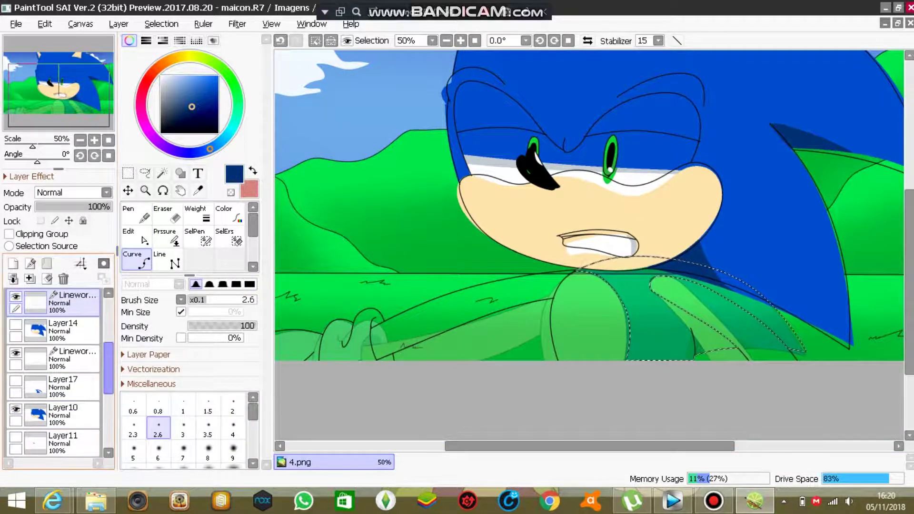
{"action": "left_click_drag", "start_coordinate": [108, 368], "coordinate": [109, 401]}
{"action": "scroll", "coordinate": [57, 371], "scroll_direction": "down", "scroll_amount": 1}
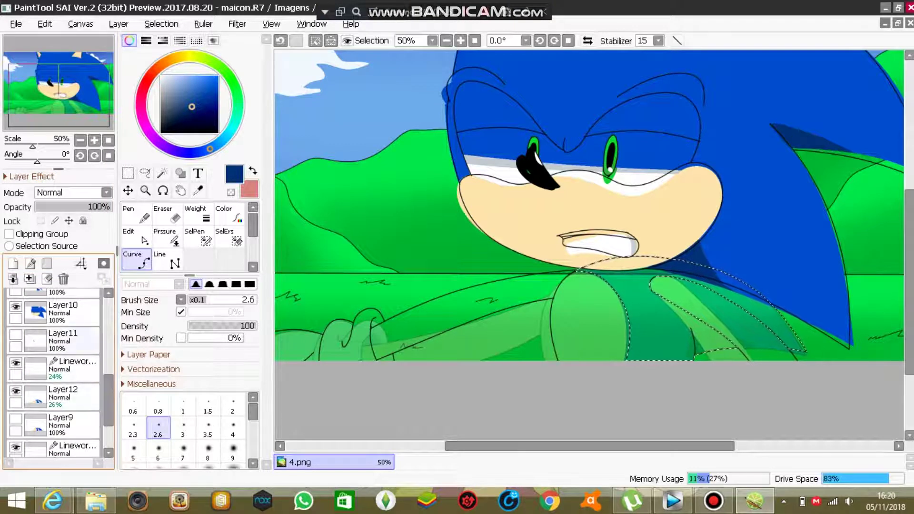
{"action": "left_click", "coordinate": [71, 341]}
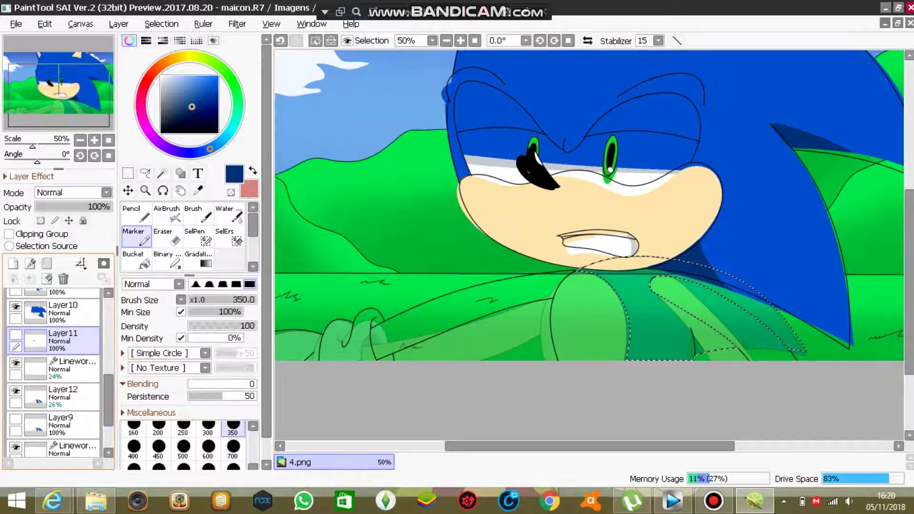
{"action": "scroll", "coordinate": [53, 372], "scroll_direction": "up", "scroll_amount": 10}
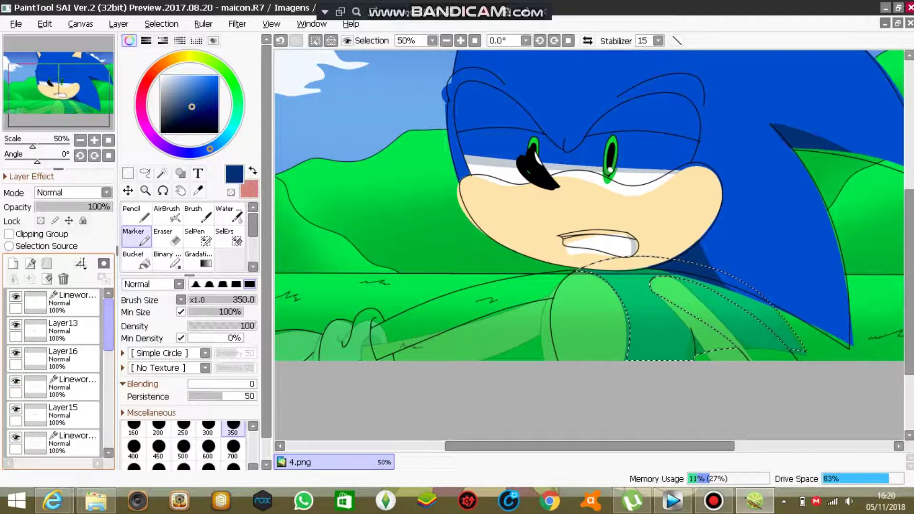
{"action": "left_click", "coordinate": [71, 302]}
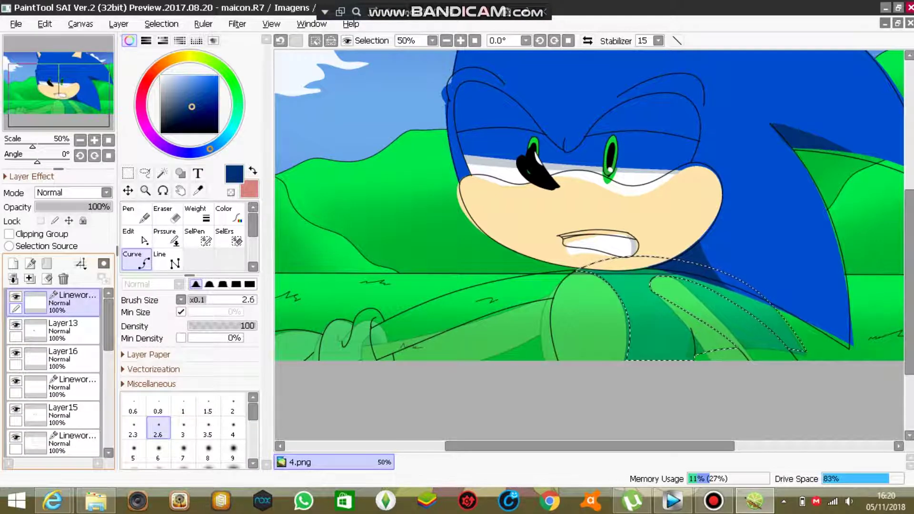
{"action": "scroll", "coordinate": [53, 371], "scroll_direction": "down", "scroll_amount": 5}
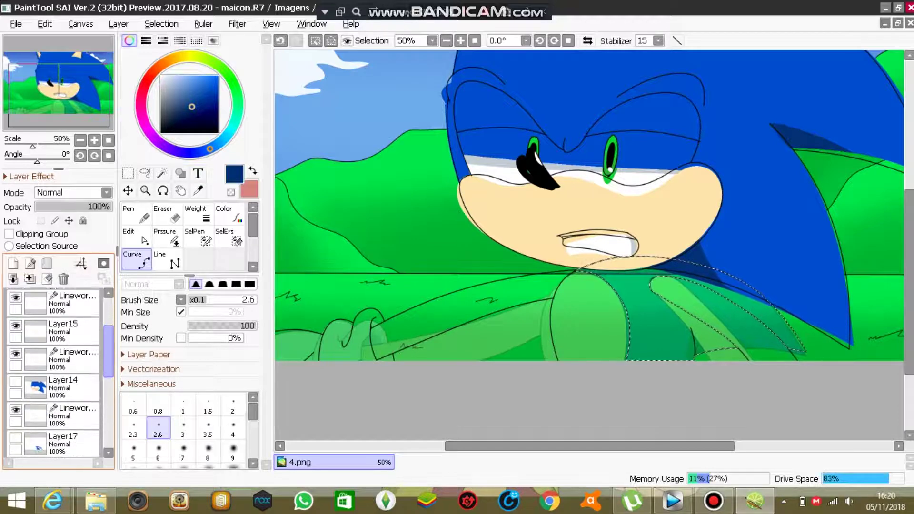
{"action": "scroll", "coordinate": [53, 373], "scroll_direction": "down", "scroll_amount": 4}
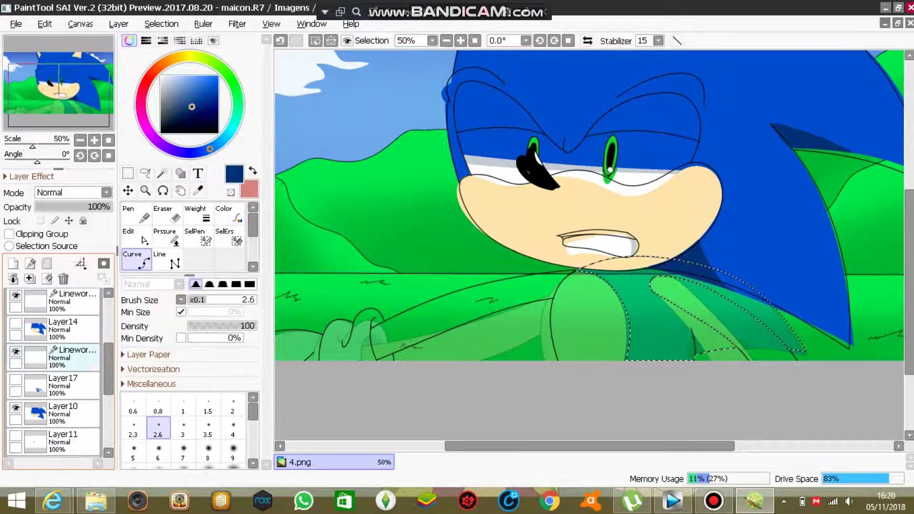
{"action": "left_click", "coordinate": [66, 358]}
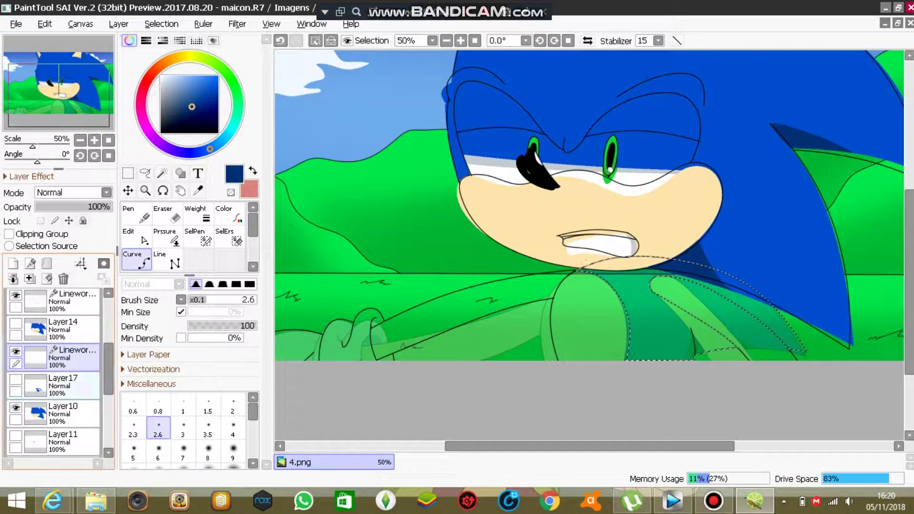
Show Layer17, shade the area beneath the shoulder dark blue with the Marker at brush size 21, and clear the selection.
{"action": "left_click", "coordinate": [72, 386]}
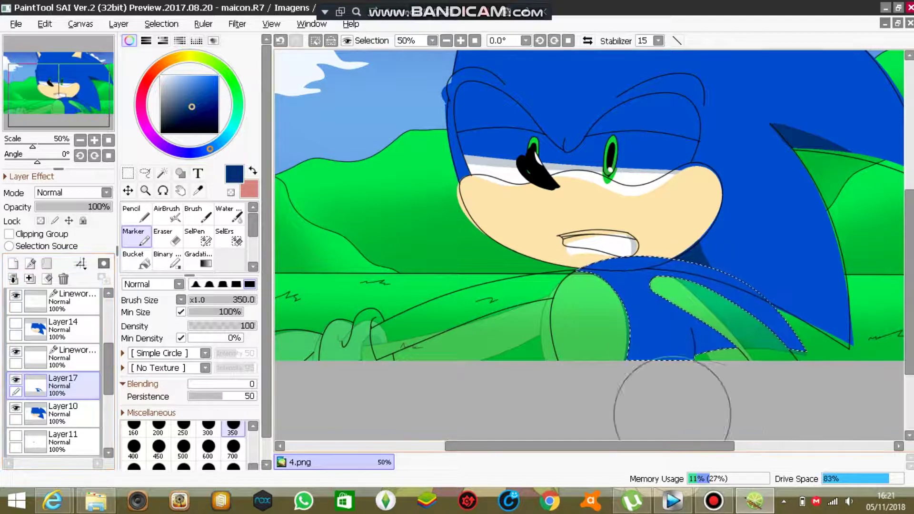
{"action": "left_click_drag", "start_coordinate": [589, 244], "coordinate": [554, 245]}
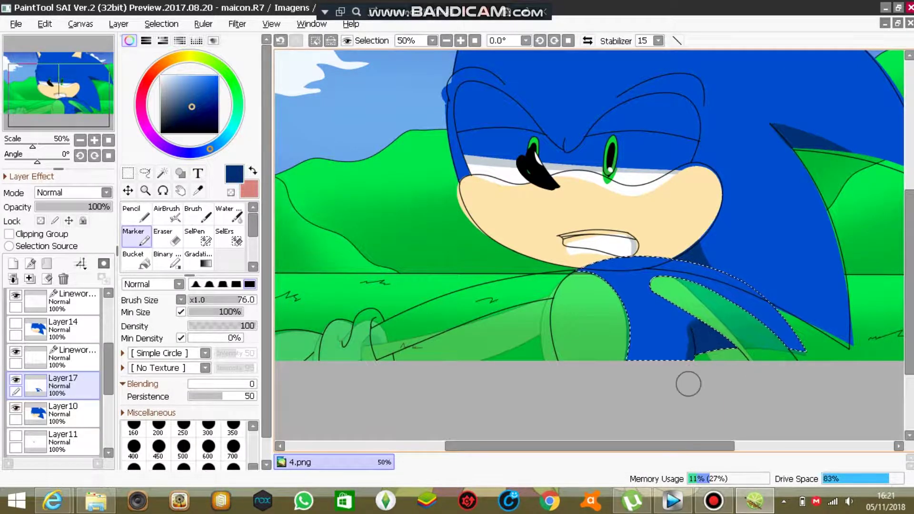
{"action": "left_click", "coordinate": [280, 41]}
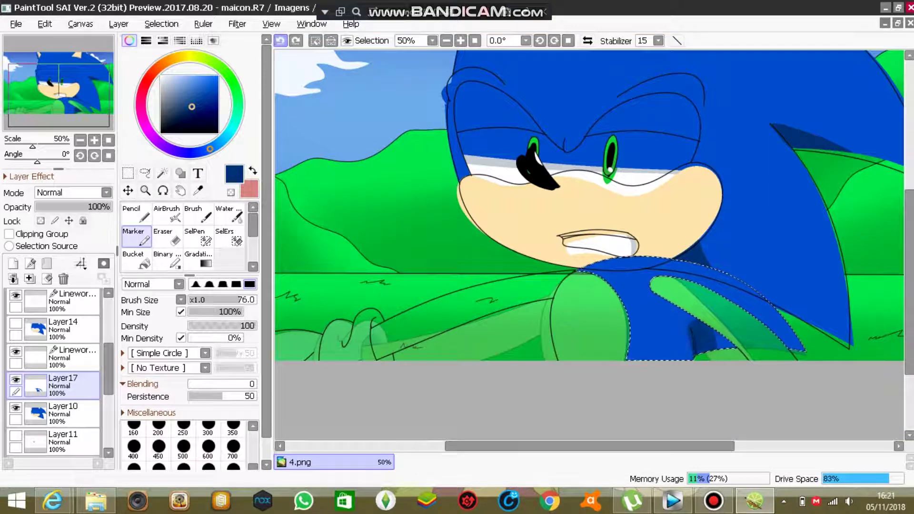
{"action": "left_click", "coordinate": [218, 300]}
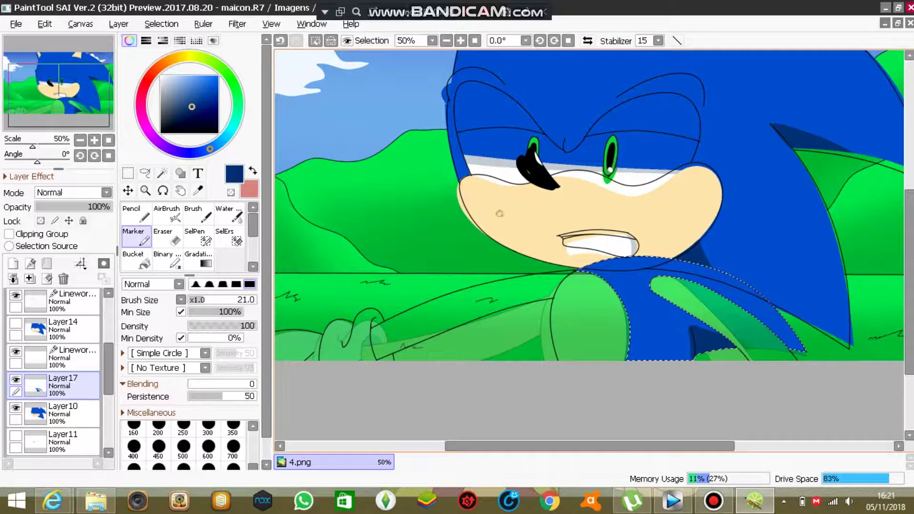
{"action": "key", "text": "ctrl+d"}
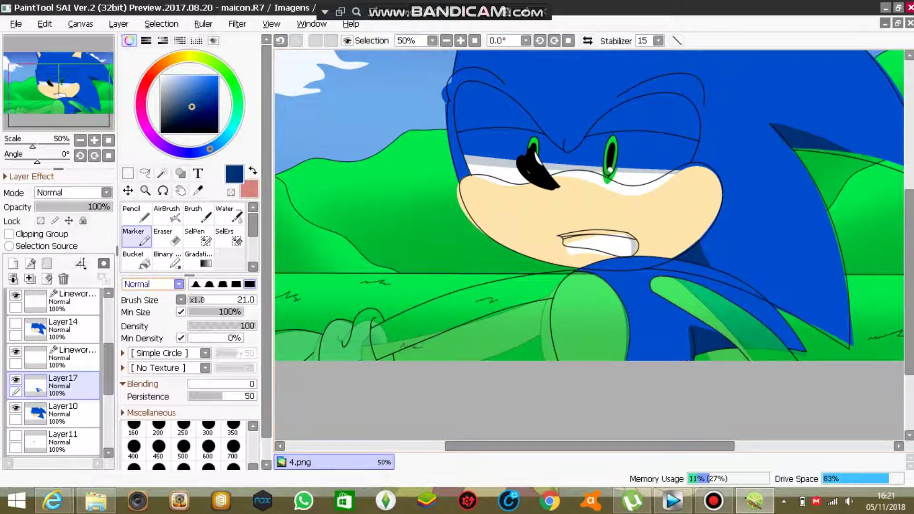
Show Layer14 with the character's head colours.
{"action": "left_click", "coordinate": [16, 324]}
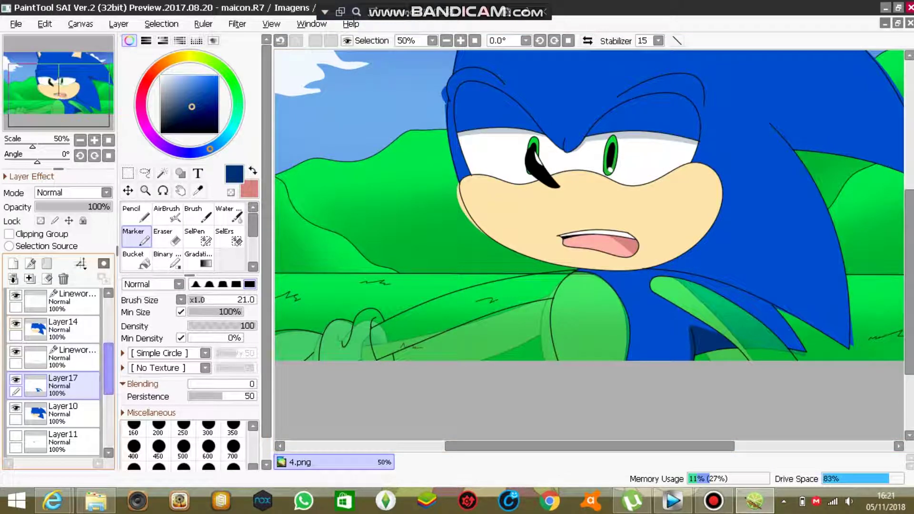
{"action": "scroll", "coordinate": [53, 371], "scroll_direction": "down", "scroll_amount": 1}
{"action": "scroll", "coordinate": [53, 372], "scroll_direction": "up", "scroll_amount": 1}
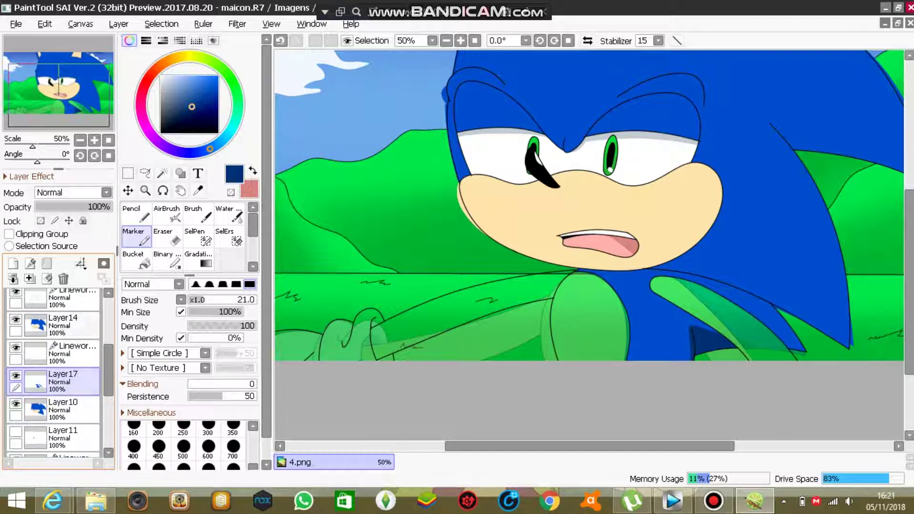
Select the belly and both arms with the Magic Wand on the body's linework layer.
{"action": "left_click", "coordinate": [74, 354]}
{"action": "left_click", "coordinate": [163, 173]}
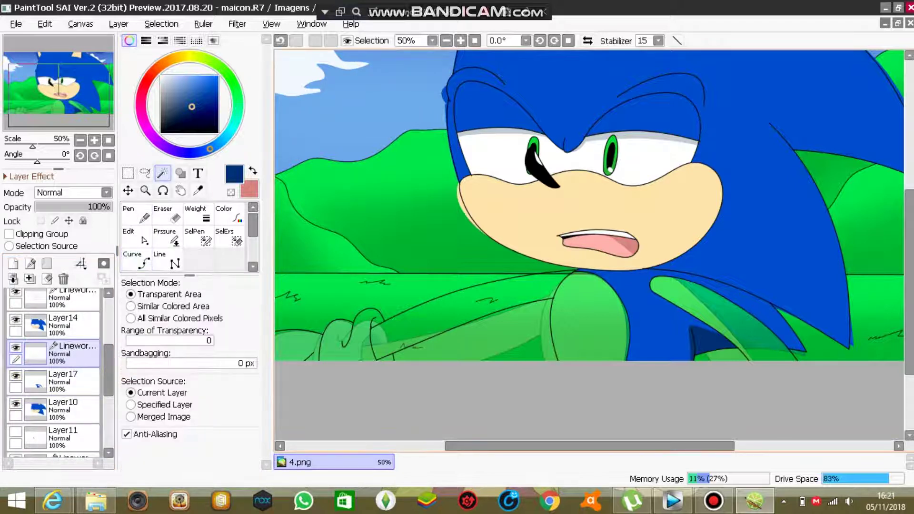
{"action": "left_click", "coordinate": [590, 317]}
{"action": "left_click", "coordinate": [469, 305]}
{"action": "left_click", "coordinate": [714, 295]}
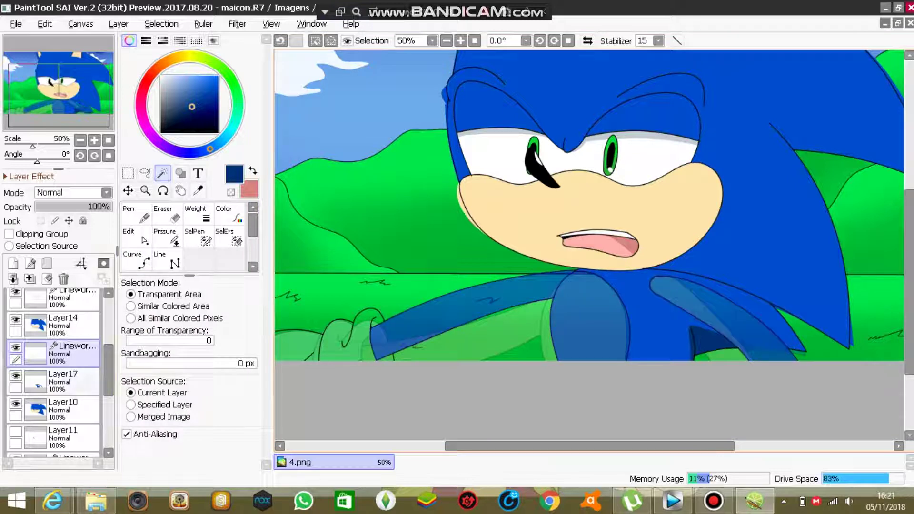
Fill the selected belly and arms on Layer17 with the muzzle's beige using the Marker at brush size 100, and deselect.
{"action": "left_click", "coordinate": [72, 381]}
{"action": "left_click", "coordinate": [76, 409]}
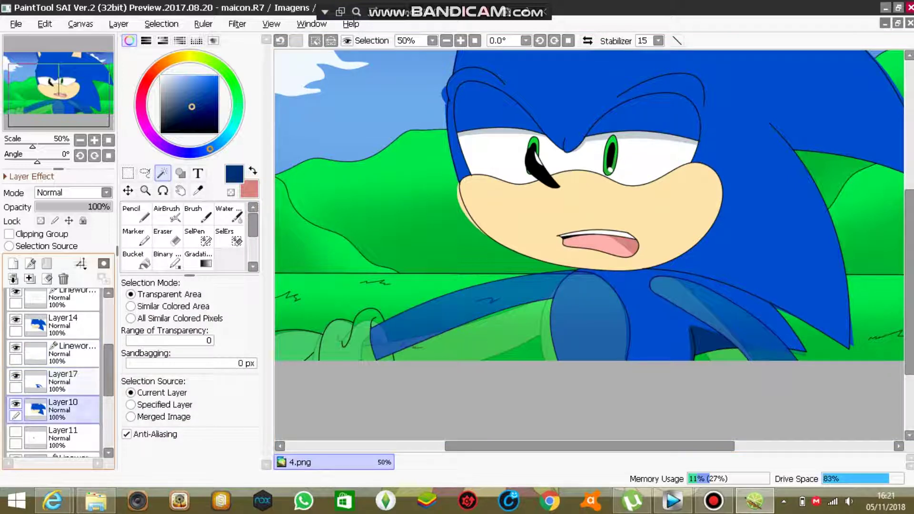
{"action": "left_click", "coordinate": [71, 381]}
{"action": "left_click", "coordinate": [133, 236]}
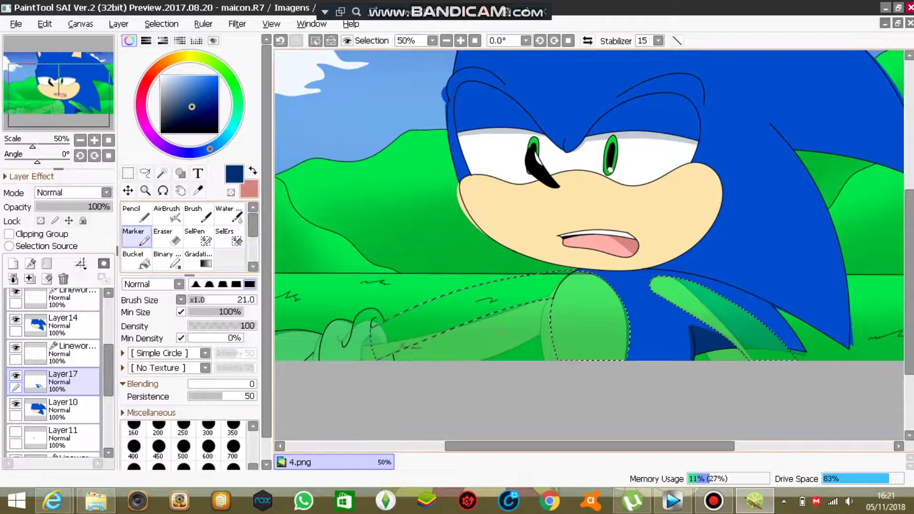
{"action": "right_click", "coordinate": [537, 218]}
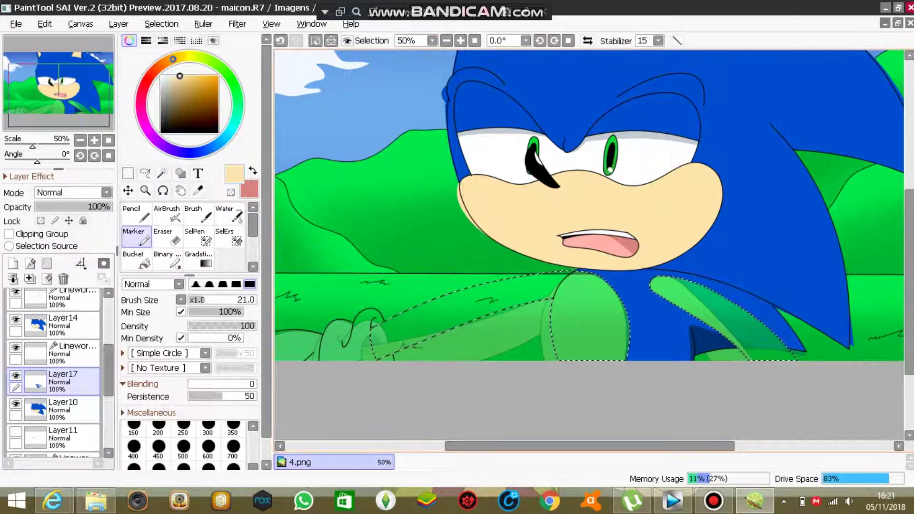
{"action": "key", "text": "bracketright"}
{"action": "key", "text": "bracketright"}
{"action": "key", "text": "bracketright"}
{"action": "key", "text": "bracketright"}
{"action": "key", "text": "bracketright"}
{"action": "key", "text": "bracketright"}
{"action": "key", "text": "bracketright"}
{"action": "key", "text": "bracketright"}
{"action": "key", "text": "bracketright"}
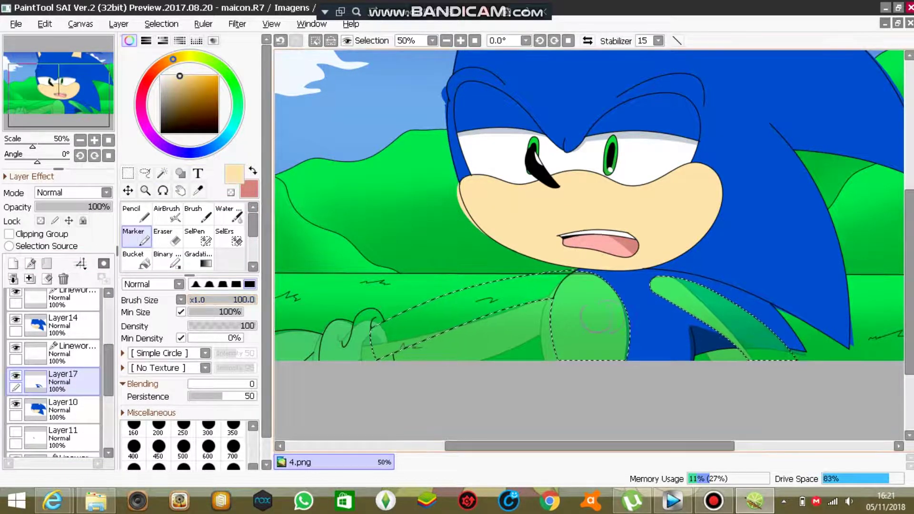
{"action": "mouse_move", "coordinate": [605, 304]}
{"action": "left_mouse_down"}
{"action": "mouse_move", "coordinate": [517, 297]}
{"action": "mouse_move", "coordinate": [287, 360]}
{"action": "mouse_move", "coordinate": [532, 295]}
{"action": "mouse_move", "coordinate": [356, 374]}
{"action": "mouse_move", "coordinate": [556, 287]}
{"action": "mouse_move", "coordinate": [303, 366]}
{"action": "mouse_move", "coordinate": [535, 295]}
{"action": "mouse_move", "coordinate": [567, 310]}
{"action": "mouse_move", "coordinate": [630, 311]}
{"action": "mouse_move", "coordinate": [591, 293]}
{"action": "mouse_move", "coordinate": [665, 315]}
{"action": "mouse_move", "coordinate": [489, 296]}
{"action": "mouse_move", "coordinate": [609, 290]}
{"action": "mouse_move", "coordinate": [550, 248]}
{"action": "mouse_move", "coordinate": [615, 355]}
{"action": "mouse_move", "coordinate": [695, 340]}
{"action": "mouse_move", "coordinate": [562, 337]}
{"action": "mouse_move", "coordinate": [696, 367]}
{"action": "left_mouse_up"}
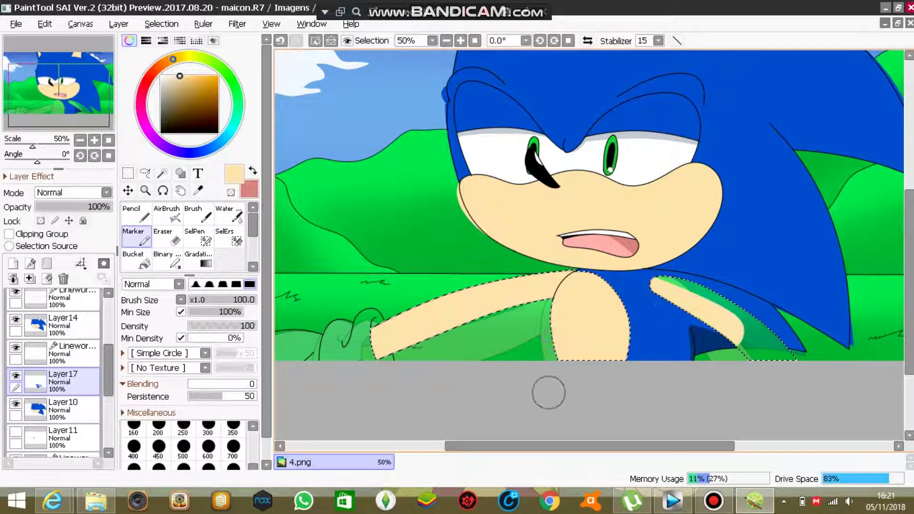
{"action": "mouse_move", "coordinate": [548, 393]}
{"action": "left_mouse_down"}
{"action": "mouse_move", "coordinate": [703, 336]}
{"action": "mouse_move", "coordinate": [706, 363]}
{"action": "mouse_move", "coordinate": [848, 375]}
{"action": "mouse_move", "coordinate": [721, 323]}
{"action": "mouse_move", "coordinate": [769, 329]}
{"action": "mouse_move", "coordinate": [703, 296]}
{"action": "mouse_move", "coordinate": [607, 282]}
{"action": "mouse_move", "coordinate": [777, 304]}
{"action": "mouse_move", "coordinate": [620, 268]}
{"action": "mouse_move", "coordinate": [799, 360]}
{"action": "mouse_move", "coordinate": [684, 343]}
{"action": "left_mouse_up"}
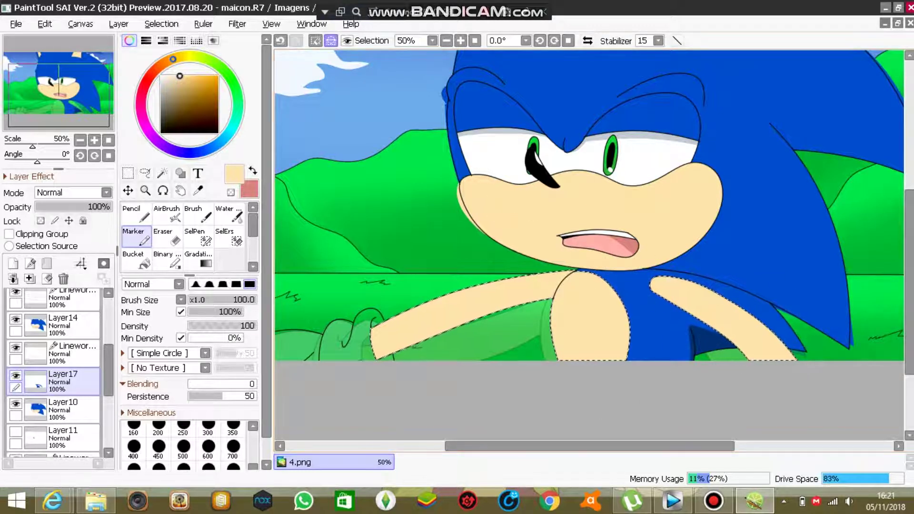
{"action": "left_click", "coordinate": [316, 41]}
Select the gloved hand's areas with the Magic Wand on the body's linework layer.
{"action": "left_click_drag", "start_coordinate": [557, 446], "coordinate": [519, 446]}
{"action": "left_click", "coordinate": [163, 173]}
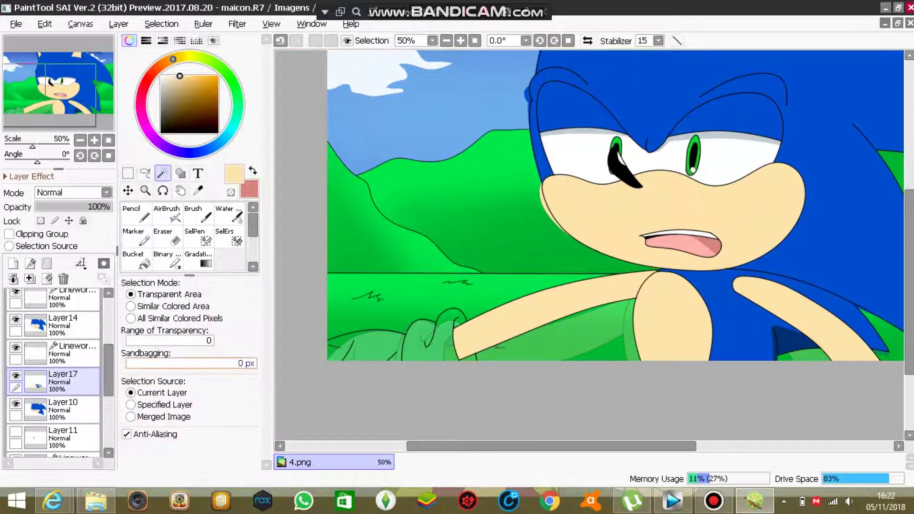
{"action": "left_click", "coordinate": [74, 354]}
{"action": "left_click", "coordinate": [436, 347]}
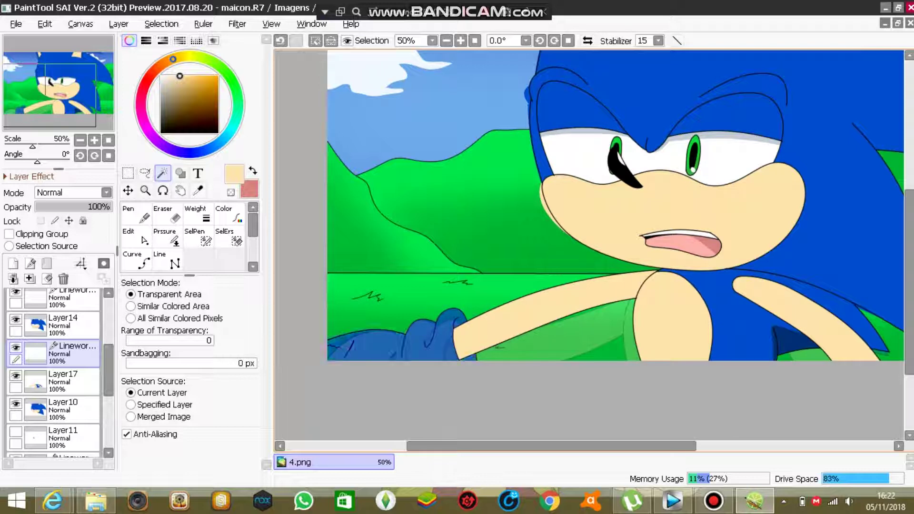
Paint the selected glove white on Layer17 with the Marker.
{"action": "left_click", "coordinate": [72, 382]}
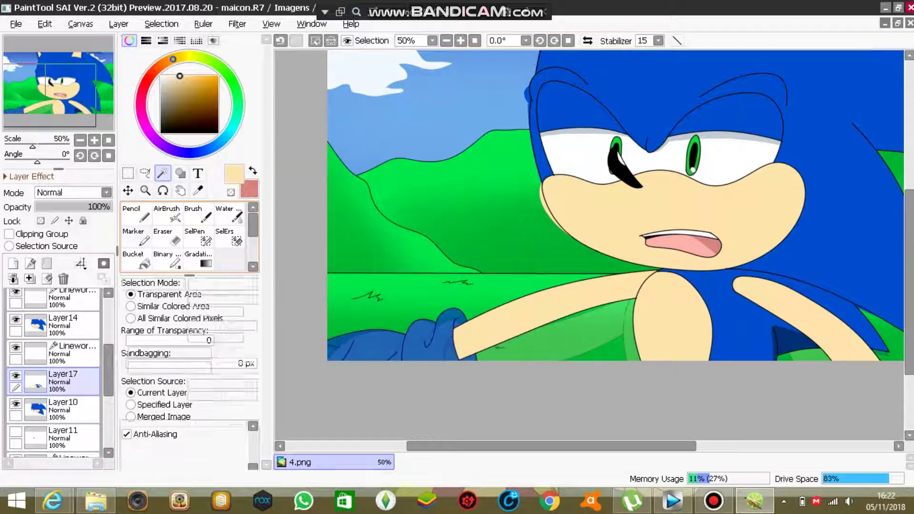
{"action": "left_click", "coordinate": [137, 237]}
{"action": "left_click_drag", "start_coordinate": [188, 82], "coordinate": [160, 76]}
{"action": "mouse_move", "coordinate": [435, 339]}
{"action": "left_mouse_down"}
{"action": "mouse_move", "coordinate": [307, 349]}
{"action": "mouse_move", "coordinate": [359, 368]}
{"action": "mouse_move", "coordinate": [327, 332]}
{"action": "mouse_move", "coordinate": [435, 387]}
{"action": "left_mouse_up"}
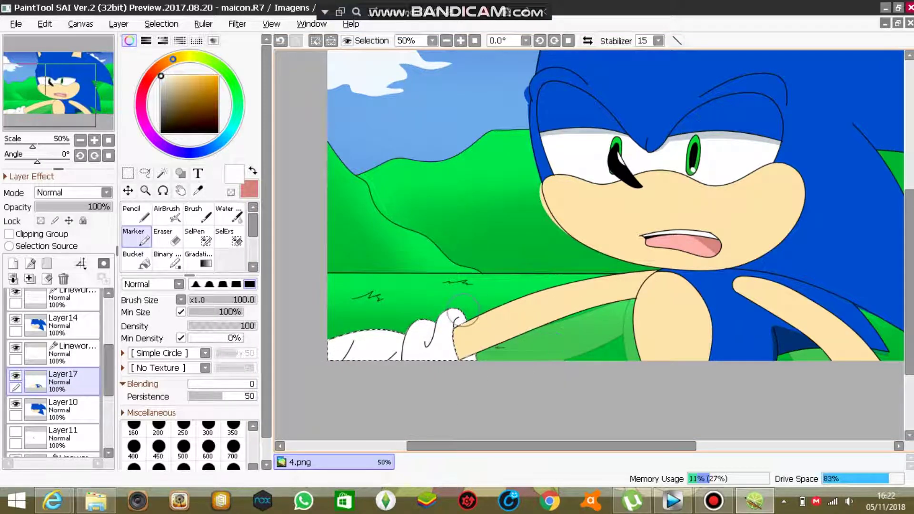
Shade the inside of the glove's cuff with the eye shadow's light grey at brush size 23, and clear the selection.
{"action": "left_click", "coordinate": [573, 129], "text": "alt"}
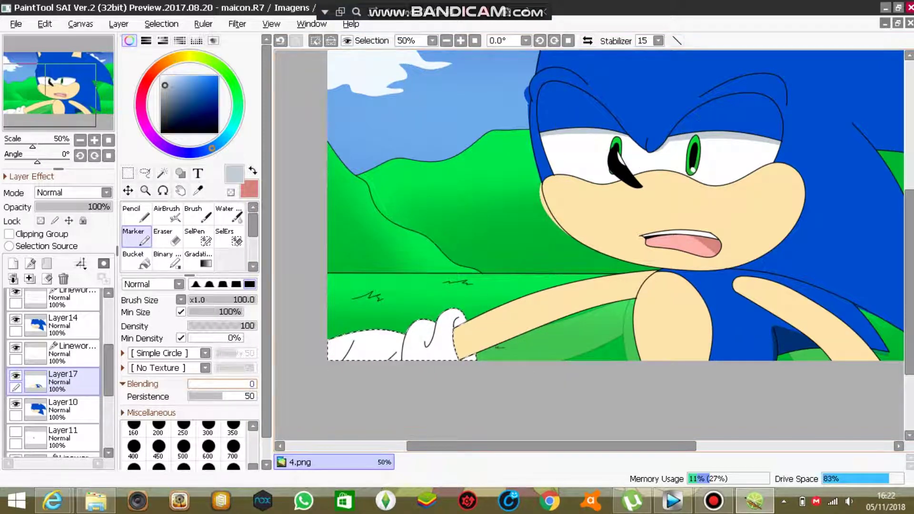
{"action": "left_click_drag", "start_coordinate": [256, 300], "coordinate": [205, 300]}
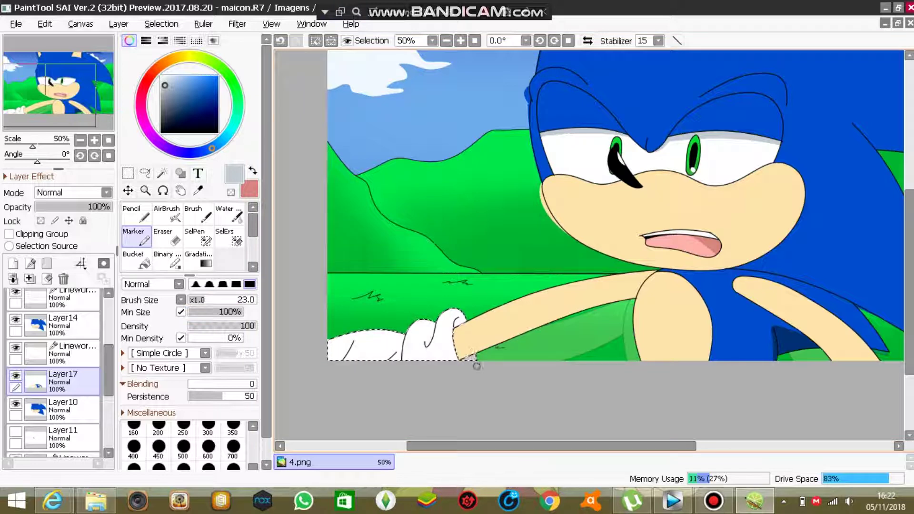
{"action": "left_click_drag", "start_coordinate": [463, 318], "coordinate": [462, 332]}
{"action": "key", "text": "ctrl+d"}
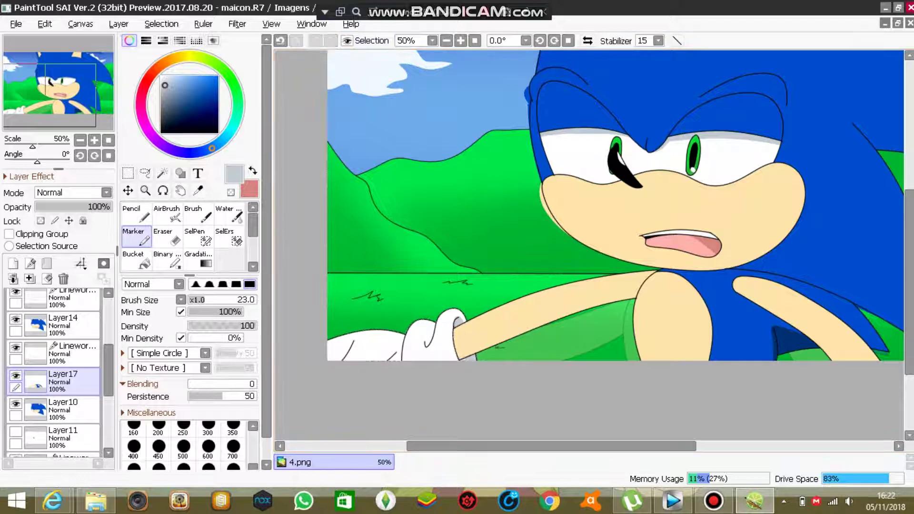
Delete Layer10, the leftover blue head colour layer.
{"action": "left_click_drag", "start_coordinate": [551, 446], "coordinate": [597, 446]}
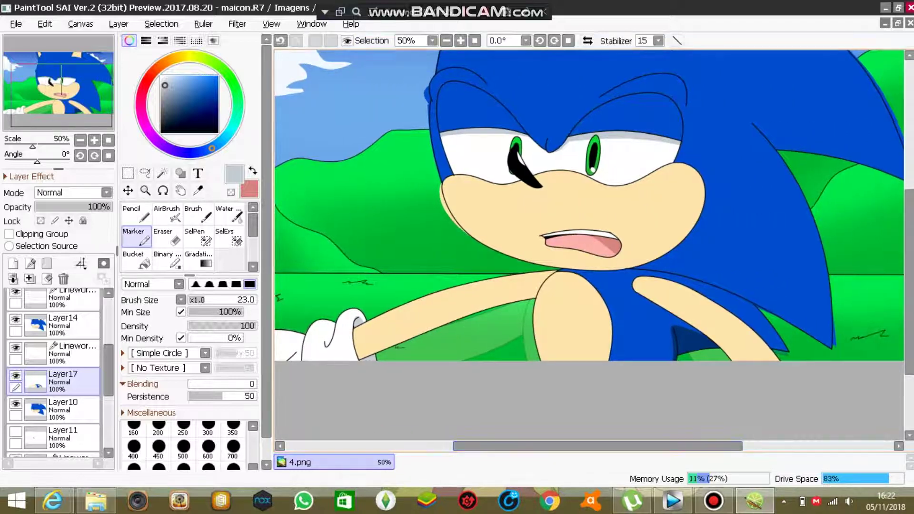
{"action": "left_click_drag", "start_coordinate": [909, 286], "coordinate": [909, 264]}
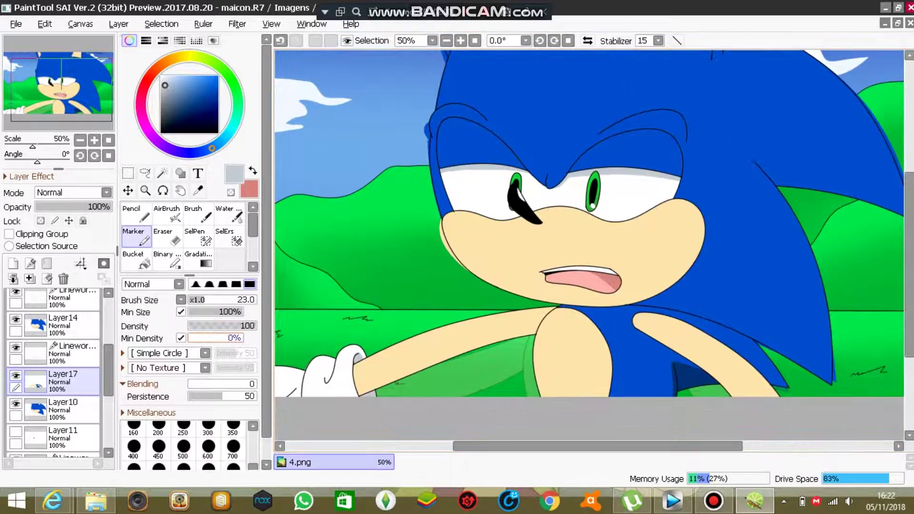
{"action": "mouse_move", "coordinate": [109, 371]}
{"action": "left_mouse_down"}
{"action": "mouse_move", "coordinate": [109, 314]}
{"action": "mouse_move", "coordinate": [108, 379]}
{"action": "left_mouse_up"}
{"action": "left_click", "coordinate": [71, 373]}
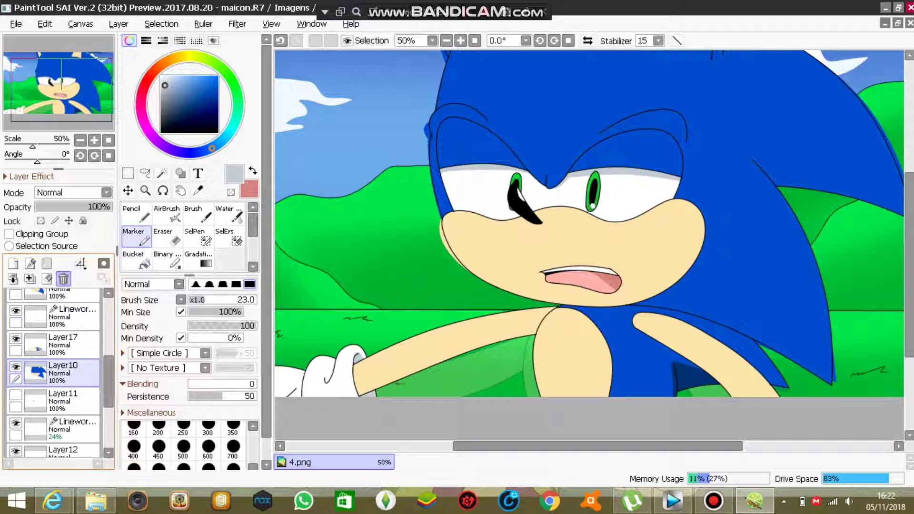
{"action": "left_click", "coordinate": [63, 279]}
Select the blue head and spines area with the Magic Wand on the linework layer above Layer14.
{"action": "left_click_drag", "start_coordinate": [108, 387], "coordinate": [109, 361]}
{"action": "left_click", "coordinate": [71, 365]}
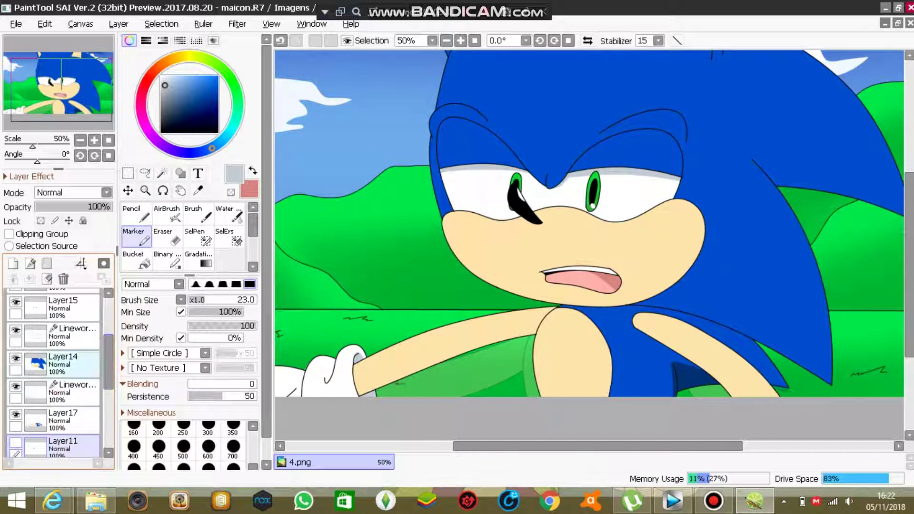
{"action": "left_click", "coordinate": [162, 173]}
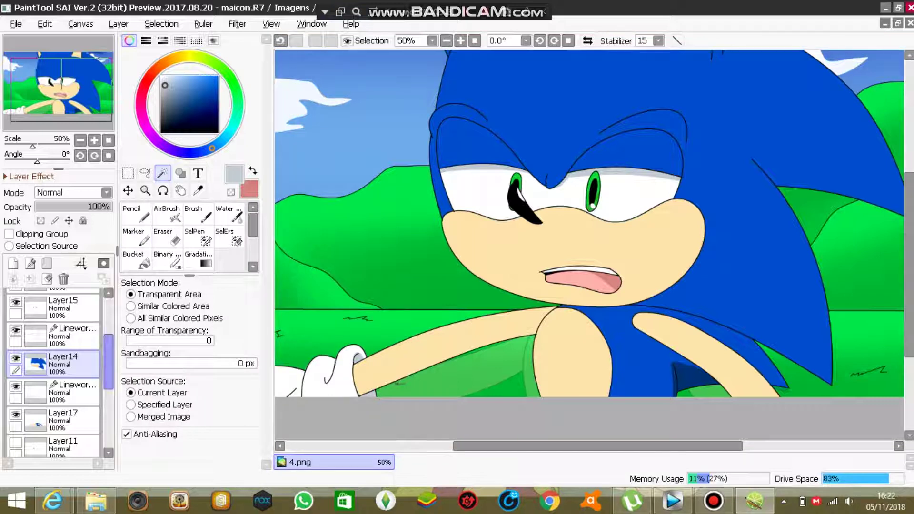
{"action": "left_click", "coordinate": [72, 336]}
{"action": "left_click", "coordinate": [576, 107]}
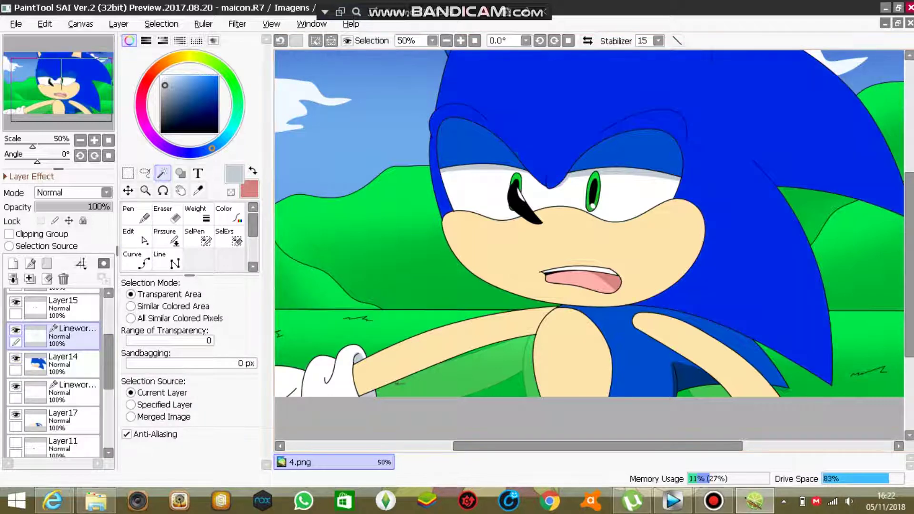
Shade the head's blue area under the cheek on Layer14 with the Marker, using the body shadow's dark blue at brush size 72.
{"action": "left_click", "coordinate": [73, 365]}
{"action": "left_click", "coordinate": [136, 236]}
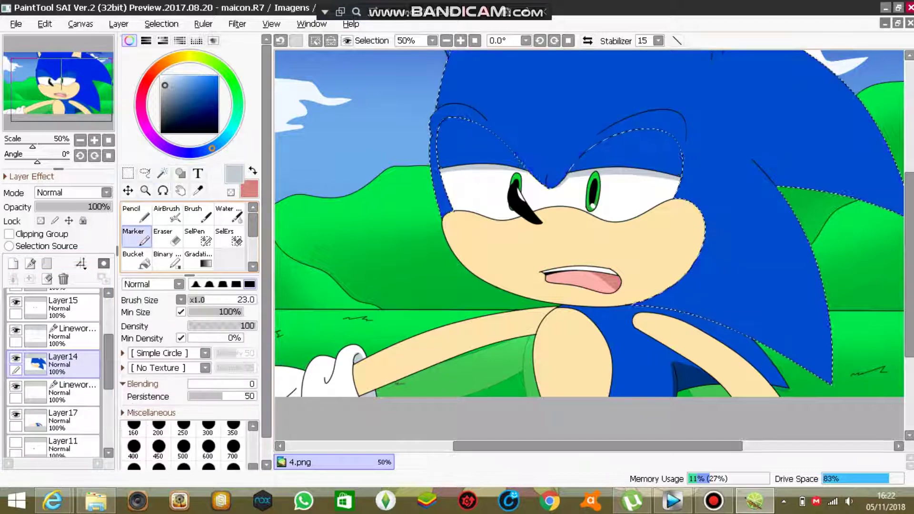
{"action": "right_click", "coordinate": [698, 378]}
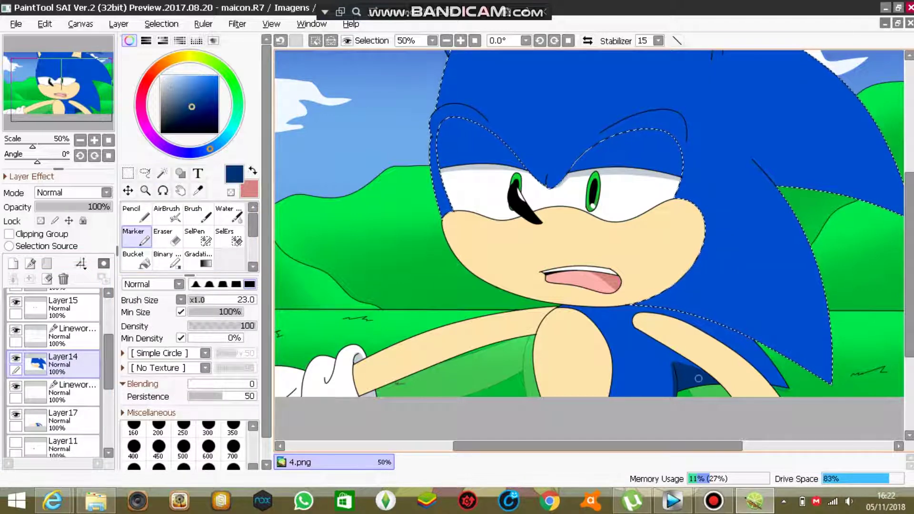
{"action": "left_click_drag", "start_coordinate": [685, 446], "coordinate": [724, 446]}
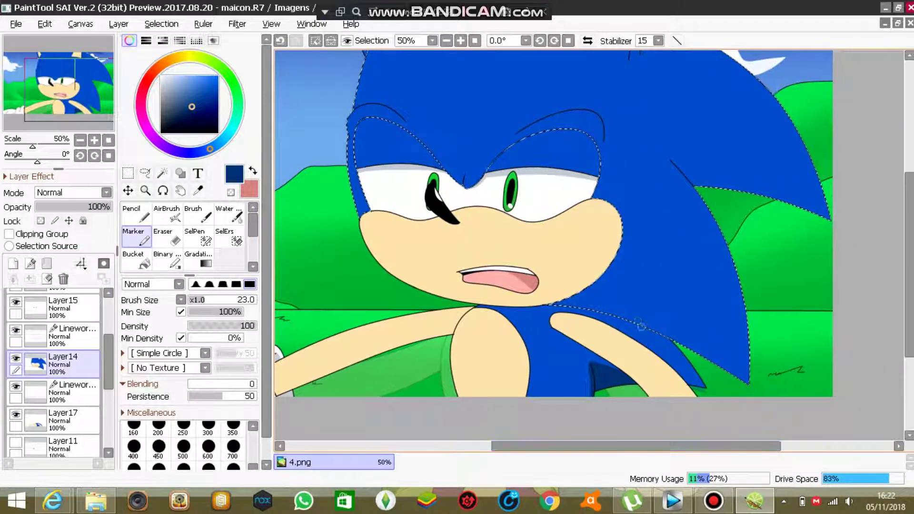
{"action": "left_click", "coordinate": [222, 300]}
{"action": "left_click_drag", "start_coordinate": [222, 300], "coordinate": [237, 300]}
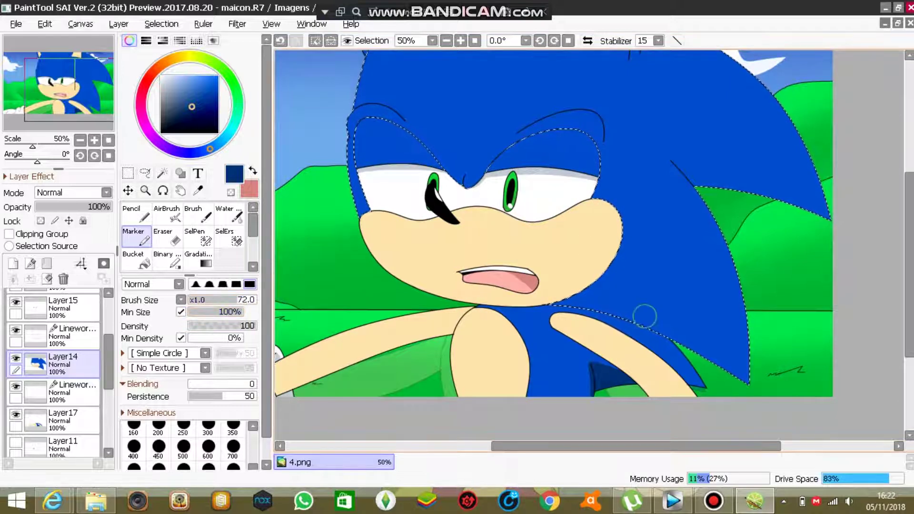
{"action": "mouse_move", "coordinate": [543, 298]}
{"action": "left_mouse_down"}
{"action": "mouse_move", "coordinate": [648, 364]}
{"action": "mouse_move", "coordinate": [571, 271]}
{"action": "left_mouse_up"}
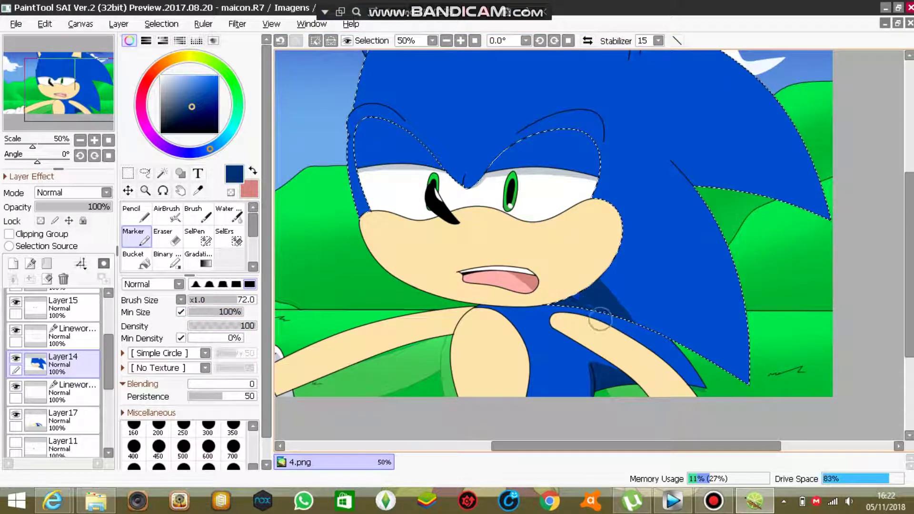
{"action": "key", "text": "ctrl+z"}
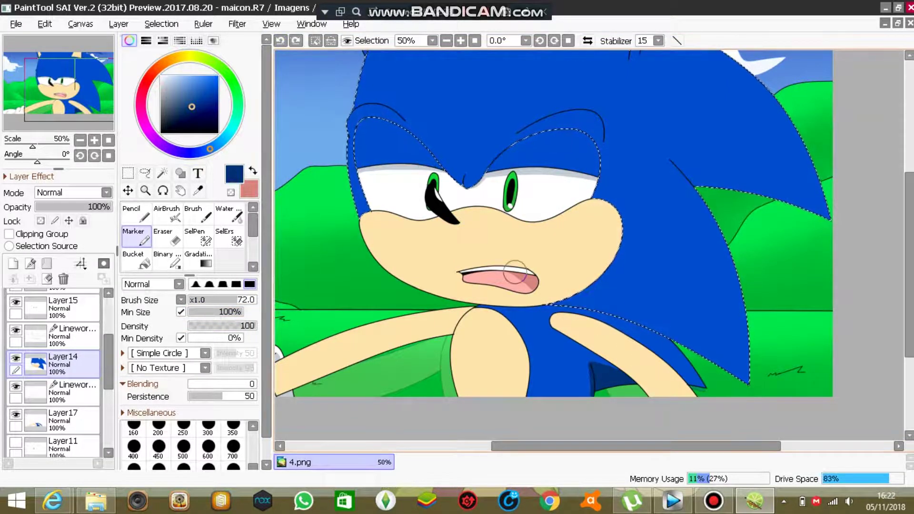
{"action": "mouse_move", "coordinate": [552, 305]}
{"action": "left_mouse_down"}
{"action": "mouse_move", "coordinate": [574, 307]}
{"action": "mouse_move", "coordinate": [649, 399]}
{"action": "mouse_move", "coordinate": [614, 322]}
{"action": "mouse_move", "coordinate": [663, 385]}
{"action": "left_mouse_up"}
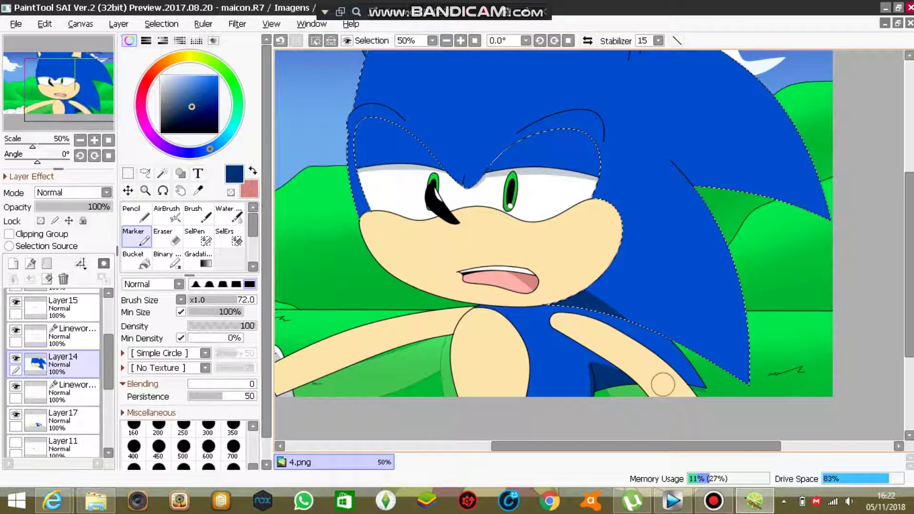
Shade the crease between the back spines dark blue, trim its edge with the head's base blue, and clear the selection.
{"action": "scroll", "coordinate": [694, 238], "scroll_direction": "up", "scroll_amount": 3}
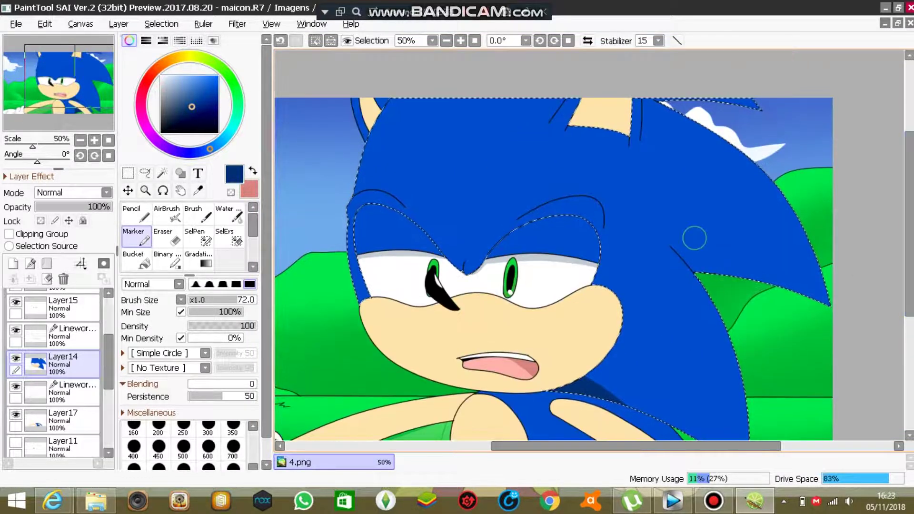
{"action": "left_click_drag", "start_coordinate": [667, 250], "coordinate": [721, 319]}
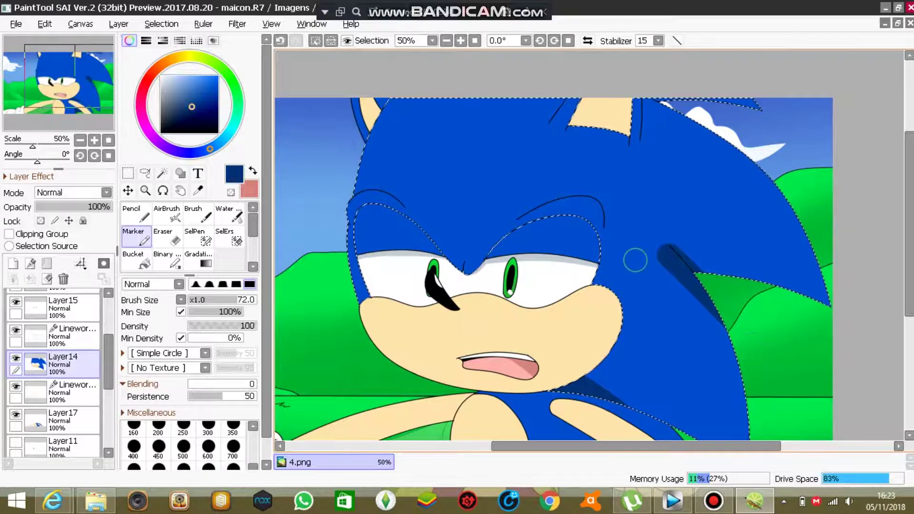
{"action": "key", "text": "ctrl+z"}
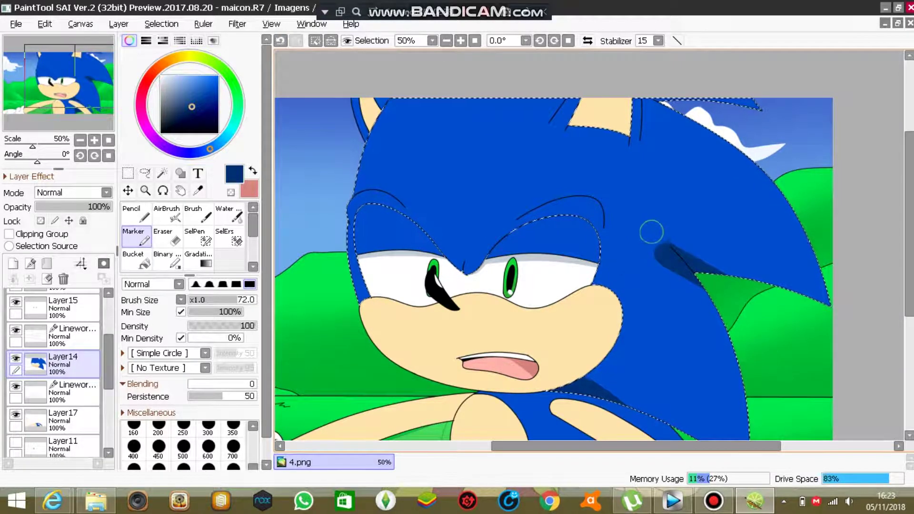
{"action": "left_click", "coordinate": [675, 231], "text": "alt"}
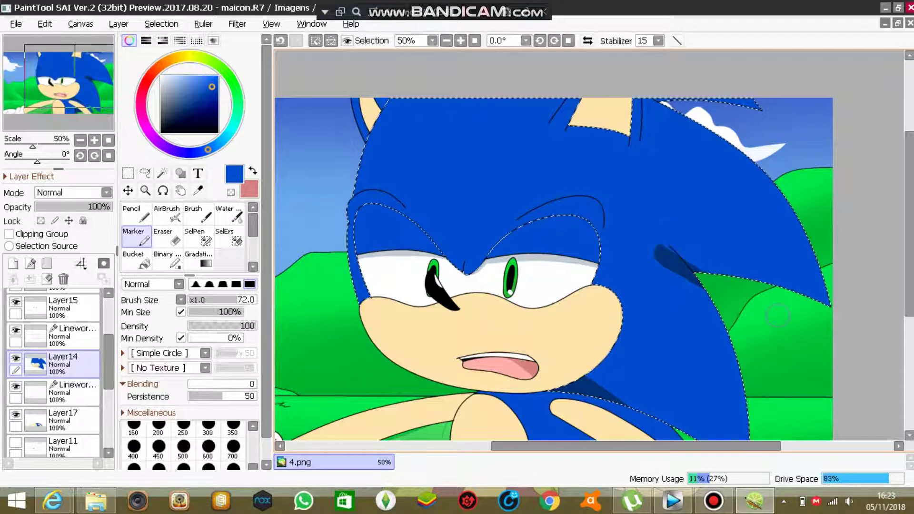
{"action": "key", "text": "ctrl+z"}
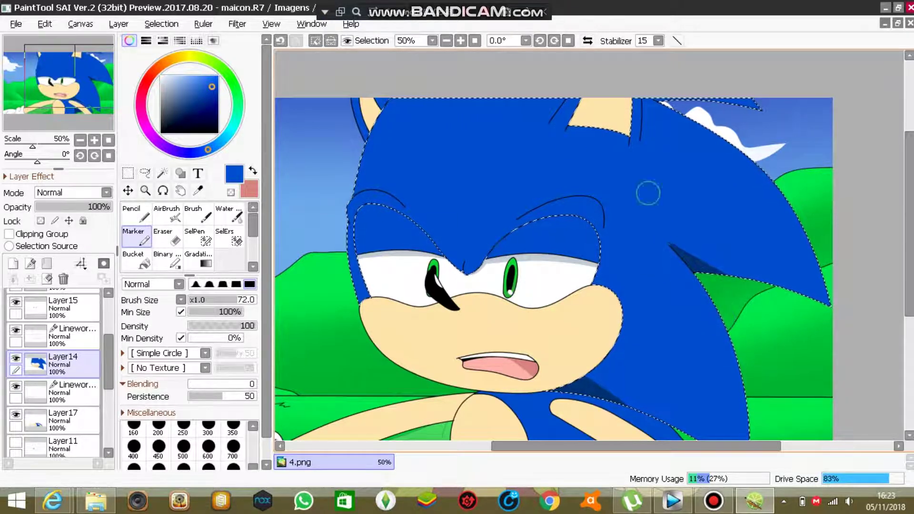
{"action": "key", "text": "ctrl+d"}
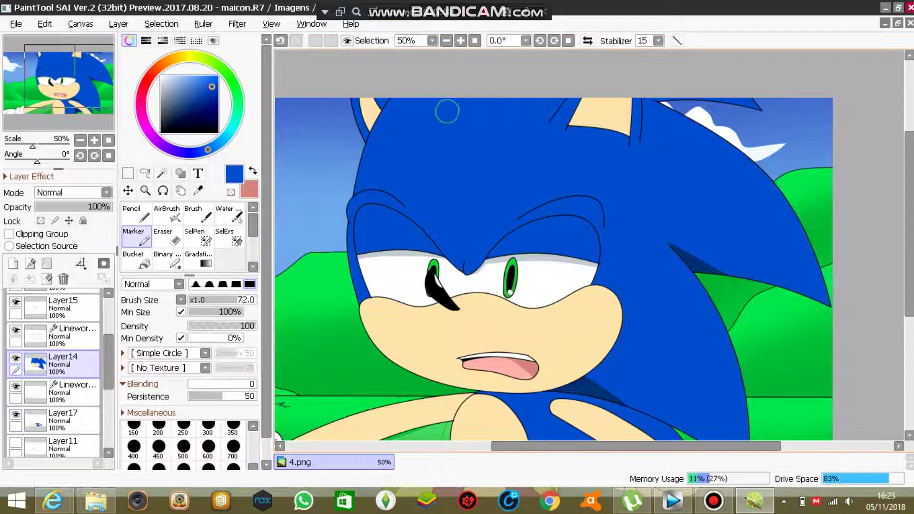
Delete Layer12 and the 24% opacity linework layer below Layer11.
{"action": "left_click_drag", "start_coordinate": [909, 223], "coordinate": [910, 272]}
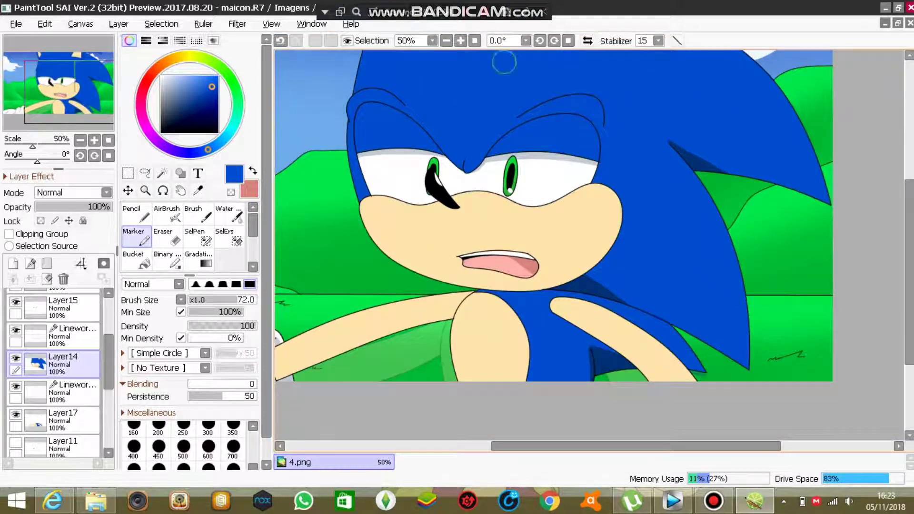
{"action": "left_click", "coordinate": [475, 41]}
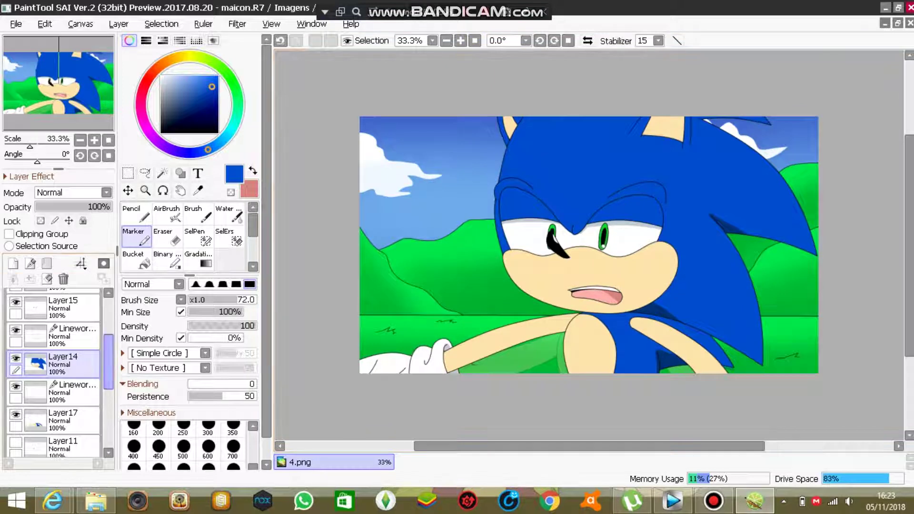
{"action": "left_click_drag", "start_coordinate": [108, 359], "coordinate": [109, 377]}
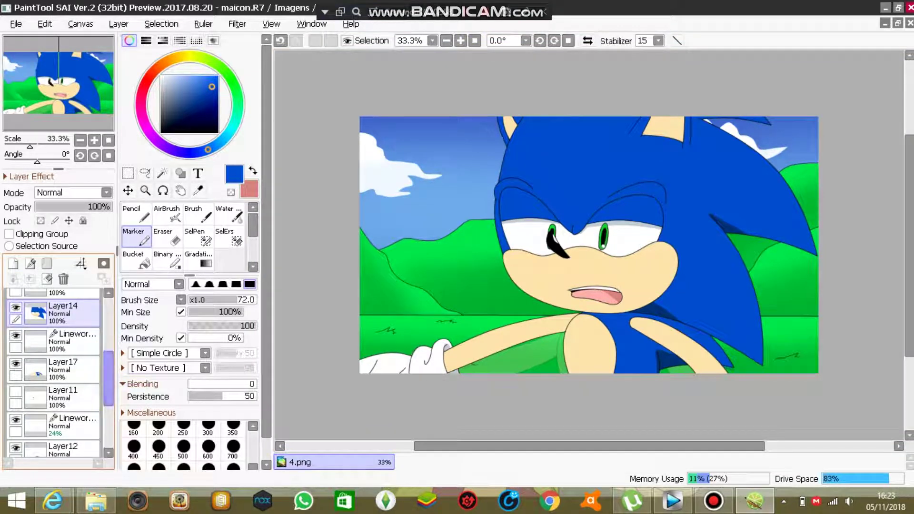
{"action": "scroll", "coordinate": [57, 371], "scroll_direction": "down", "scroll_amount": 3}
{"action": "left_click", "coordinate": [71, 361]}
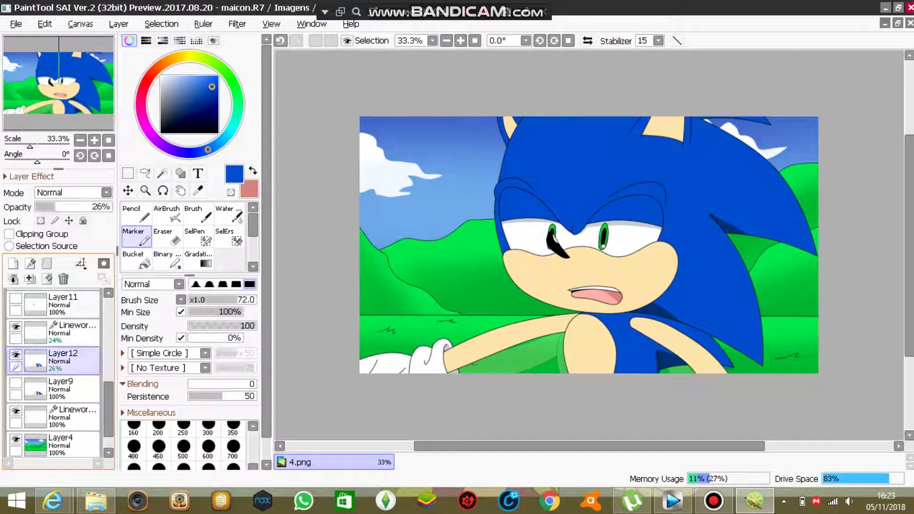
{"action": "left_click", "coordinate": [64, 279]}
{"action": "left_click", "coordinate": [72, 334]}
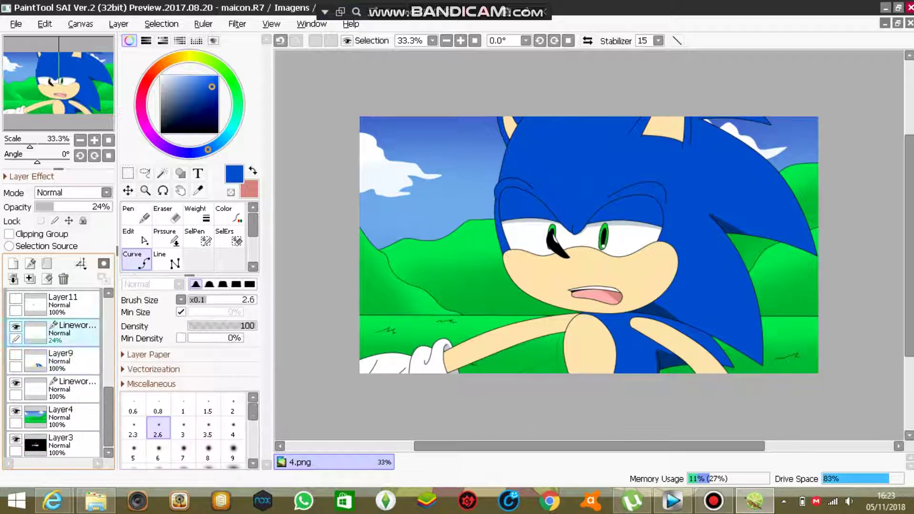
{"action": "left_click", "coordinate": [63, 279]}
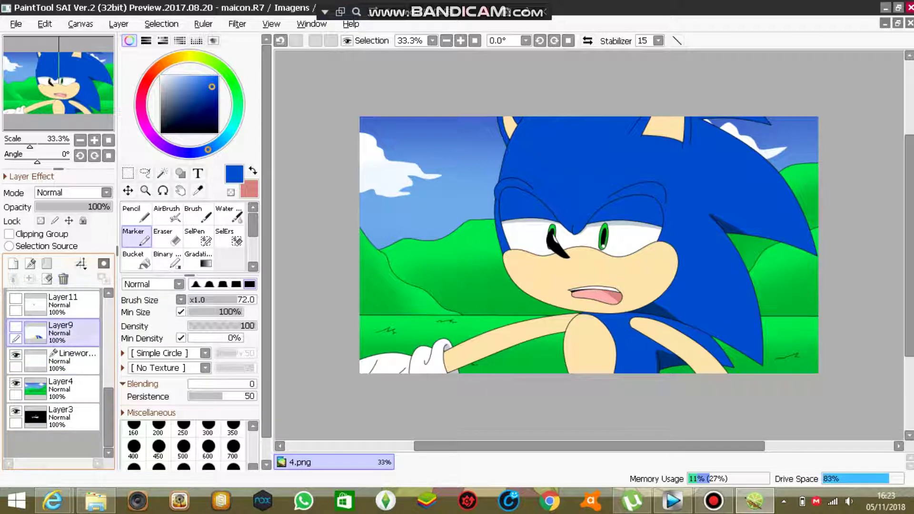
{"action": "scroll", "coordinate": [57, 372], "scroll_direction": "up", "scroll_amount": 5}
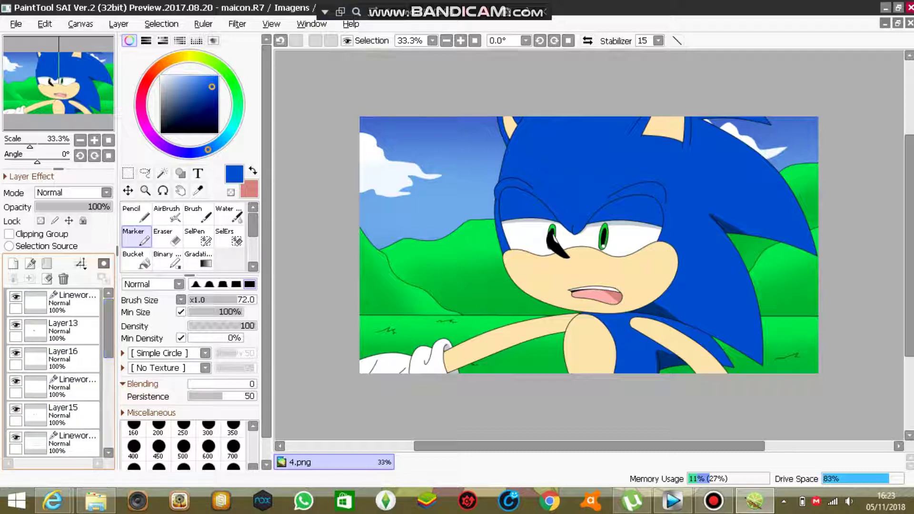
{"action": "left_click", "coordinate": [460, 41]}
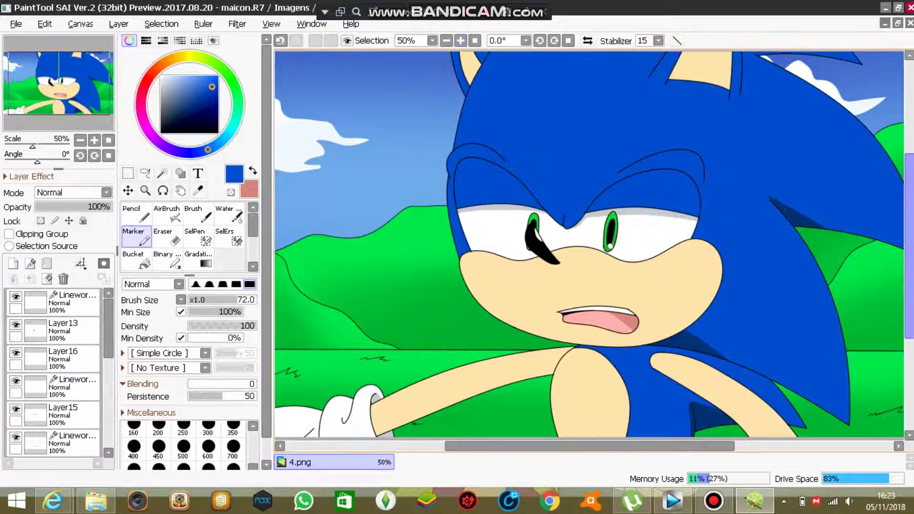
{"action": "scroll", "coordinate": [588, 244], "scroll_direction": "up", "scroll_amount": 3}
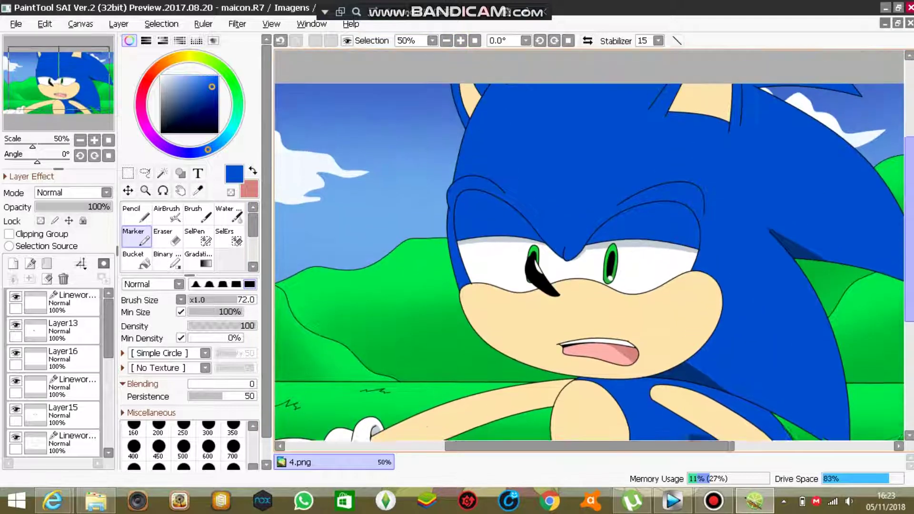
{"action": "scroll", "coordinate": [589, 261], "scroll_direction": "up", "scroll_amount": 1}
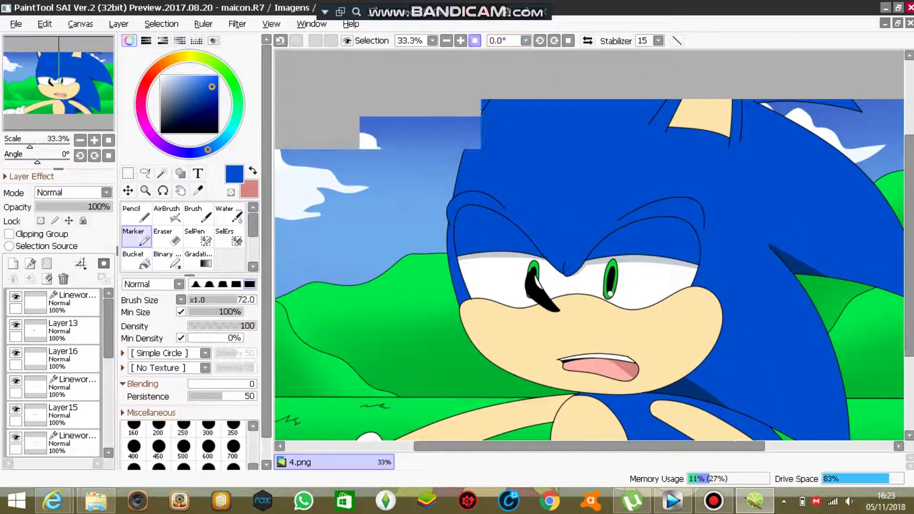
{"action": "key", "text": "ctrl+minus"}
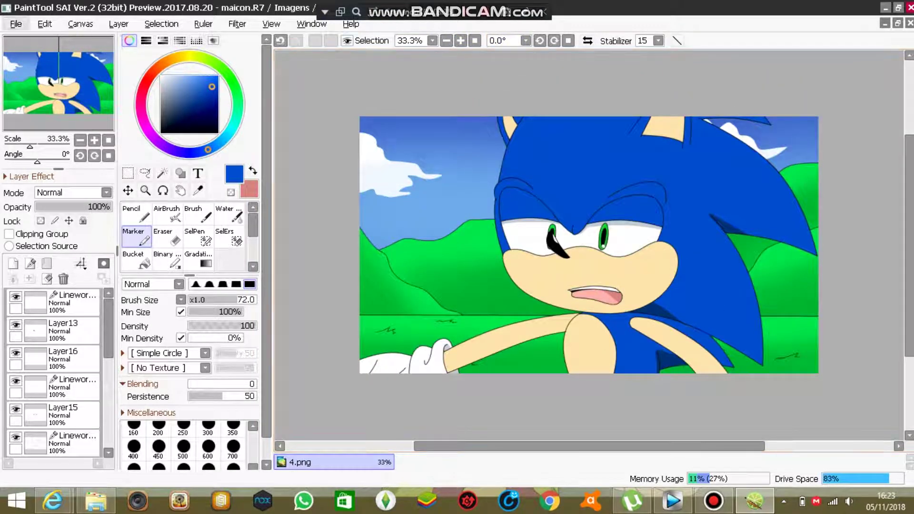
Save the drawing as a new PNG file named 5 in the solar fox folder.
{"action": "left_click", "coordinate": [15, 24]}
{"action": "left_click", "coordinate": [41, 138]}
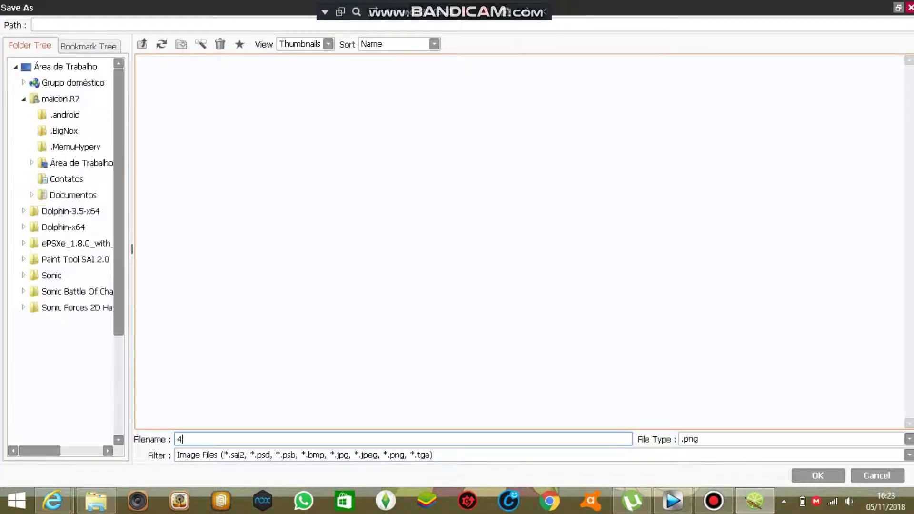
{"action": "key", "text": "BackSpace"}
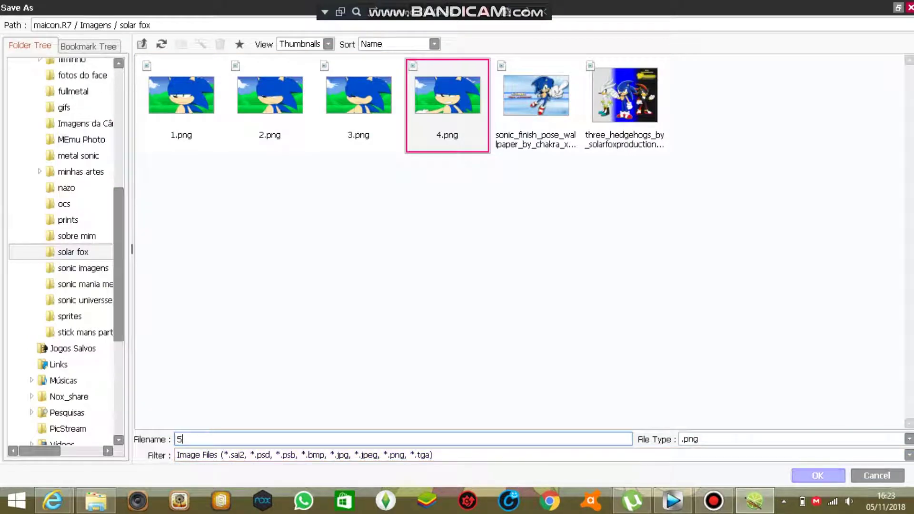
{"action": "key", "text": "Return"}
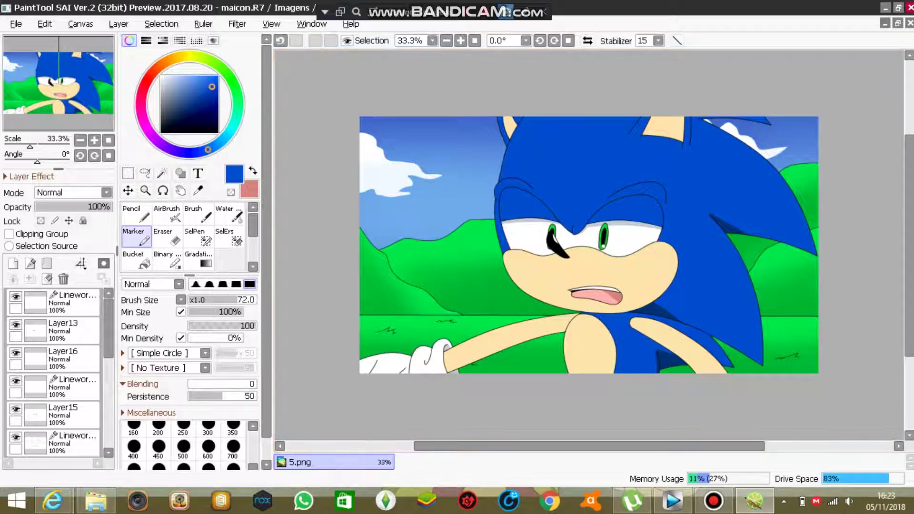
Shade the right end of the upper teeth on Layer14 with the Marker at size 72, using the eyes' light grey shadow colour, and clear the selection.
{"action": "left_click", "coordinate": [461, 41]}
{"action": "left_click", "coordinate": [460, 41]}
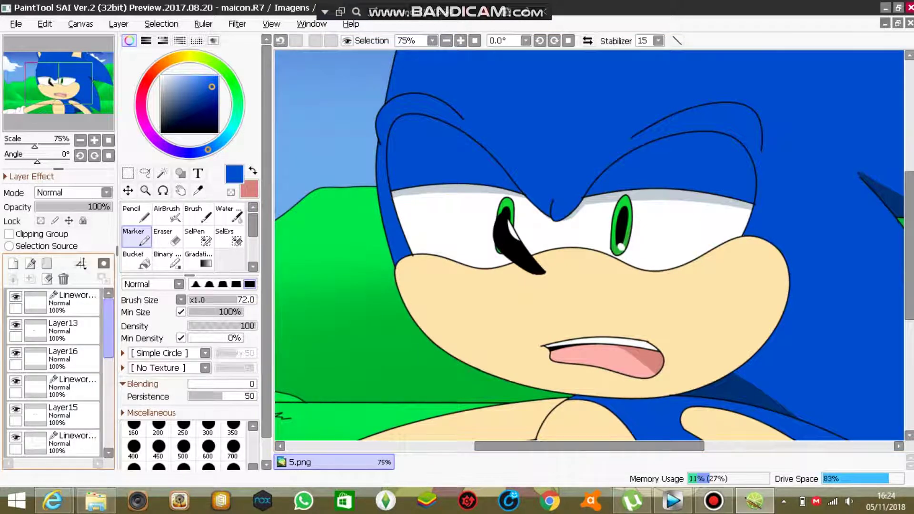
{"action": "scroll", "coordinate": [53, 372], "scroll_direction": "down", "scroll_amount": 5}
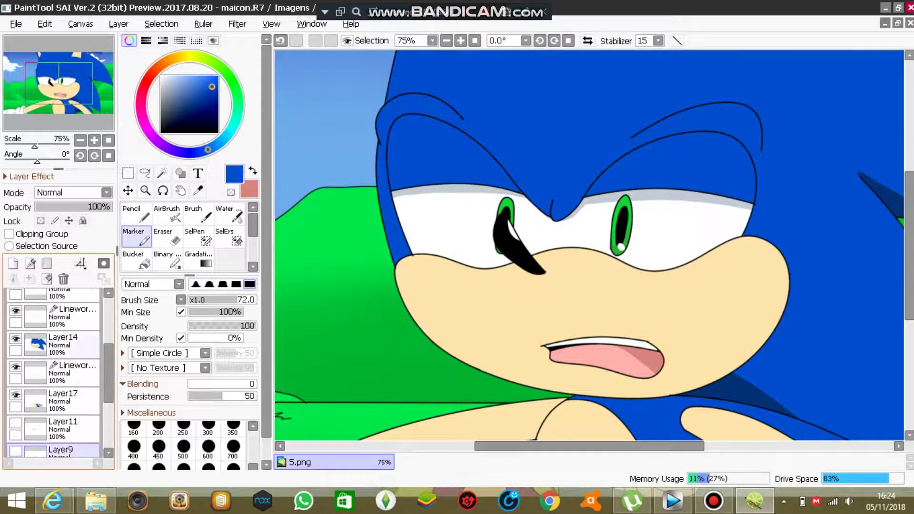
{"action": "left_click", "coordinate": [67, 344]}
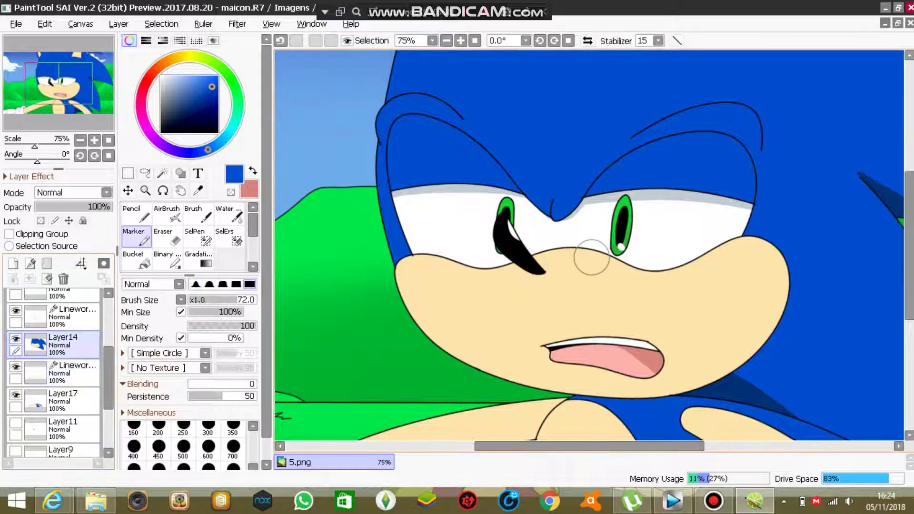
{"action": "right_click", "coordinate": [685, 196]}
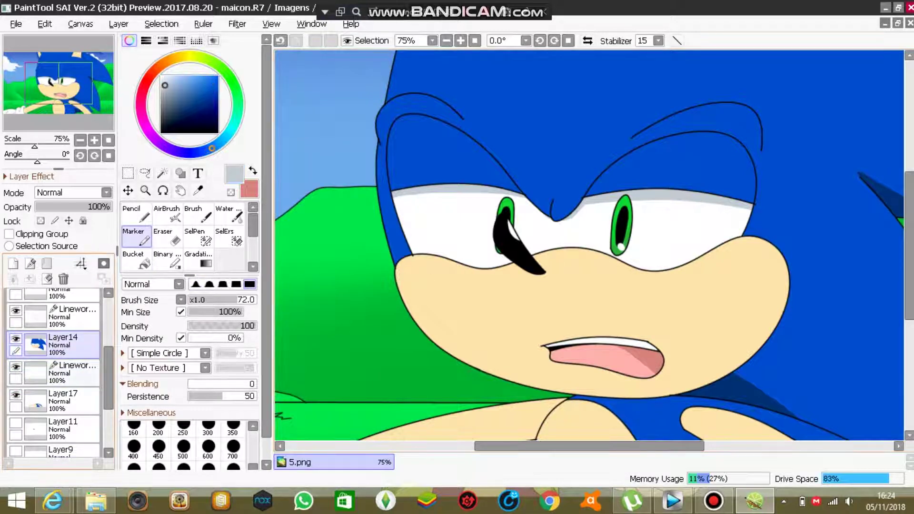
{"action": "left_click", "coordinate": [76, 372]}
{"action": "left_click", "coordinate": [75, 317]}
{"action": "left_click", "coordinate": [163, 174]}
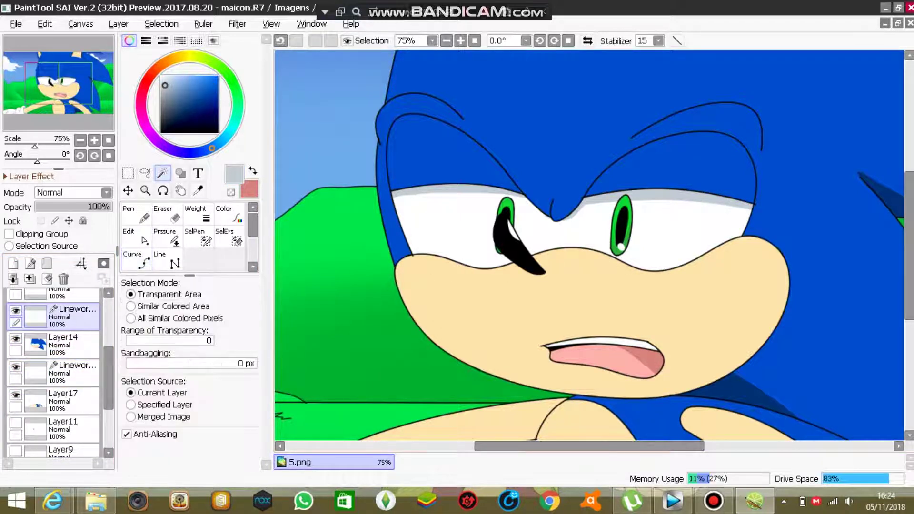
{"action": "left_click", "coordinate": [604, 341]}
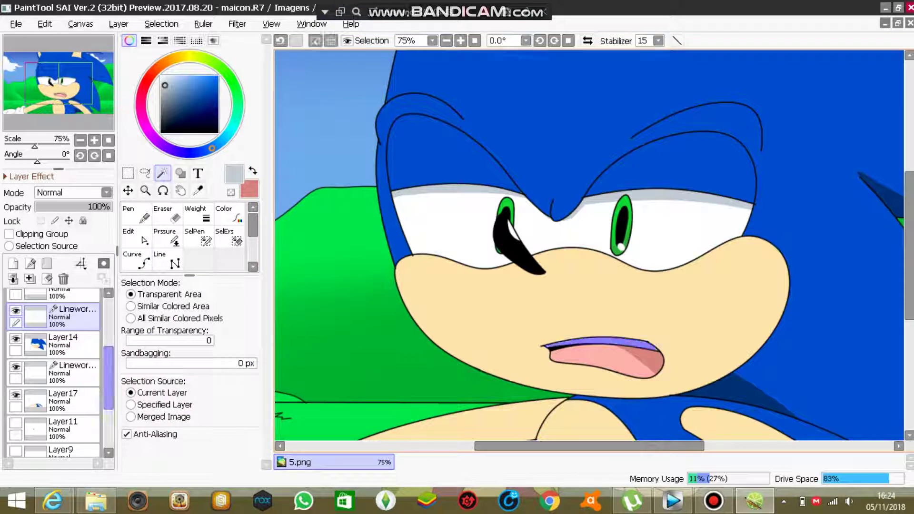
{"action": "left_click", "coordinate": [71, 346]}
{"action": "left_click", "coordinate": [135, 237]}
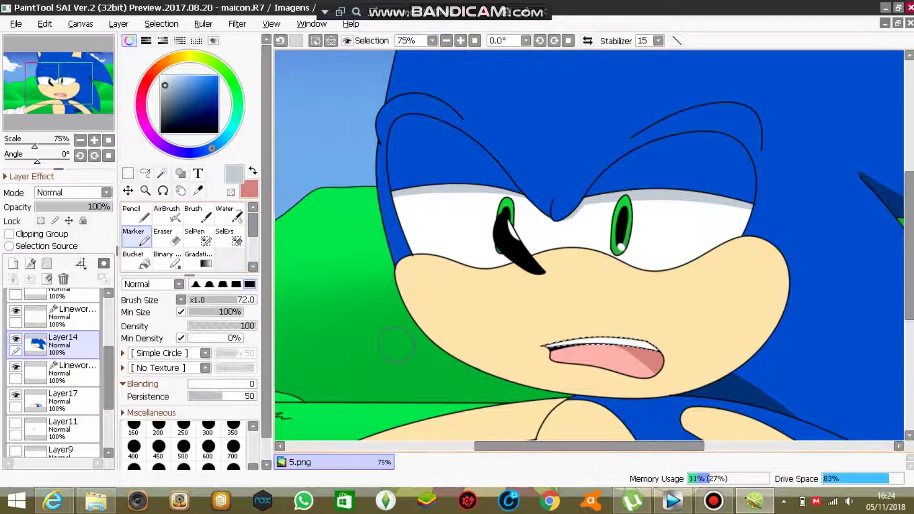
{"action": "left_click_drag", "start_coordinate": [651, 327], "coordinate": [666, 397]}
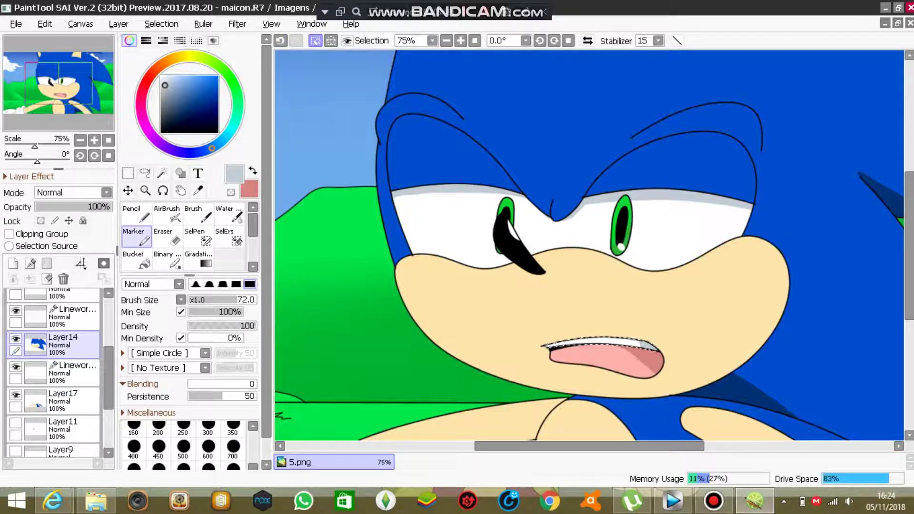
Save the shaded drawing as a PNG over file 5 in the solar fox folder.
{"action": "left_click", "coordinate": [16, 24]}
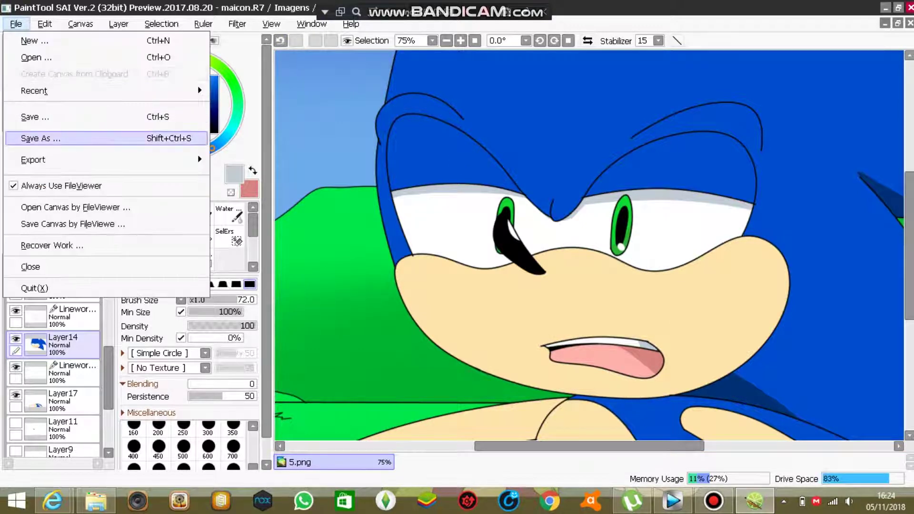
{"action": "left_click", "coordinate": [40, 138]}
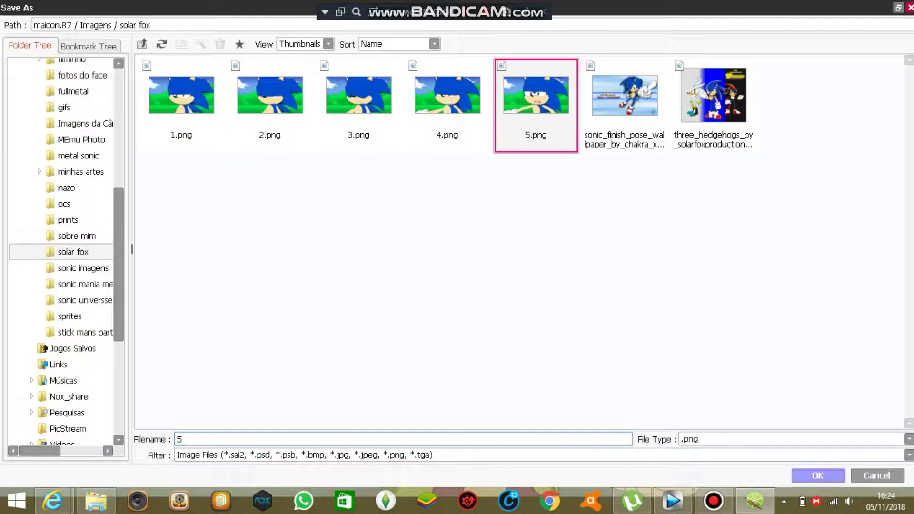
{"action": "left_click", "coordinate": [818, 476]}
{"action": "key", "text": "Return"}
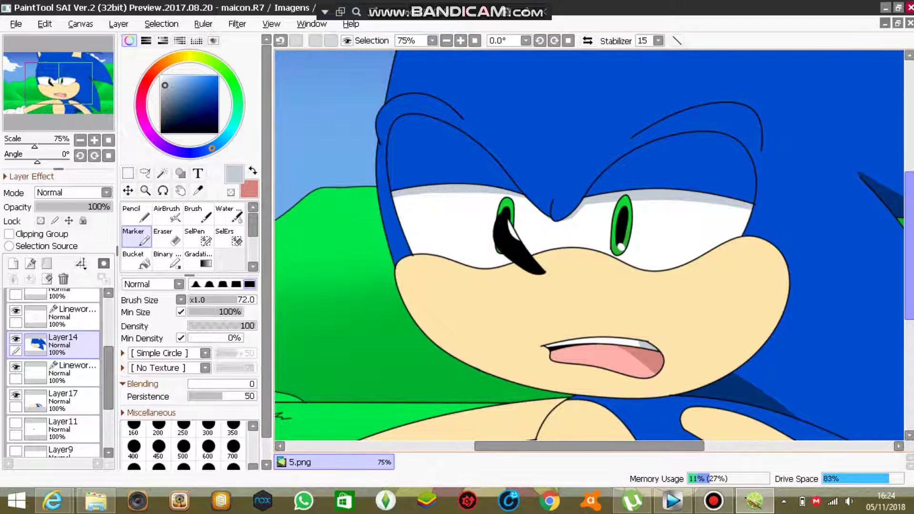
Add a new linework layer above the topmost linework layer in the stack.
{"action": "scroll", "coordinate": [476, 89], "scroll_direction": "down", "scroll_amount": 5}
{"action": "scroll", "coordinate": [476, 89], "scroll_direction": "up", "scroll_amount": 6}
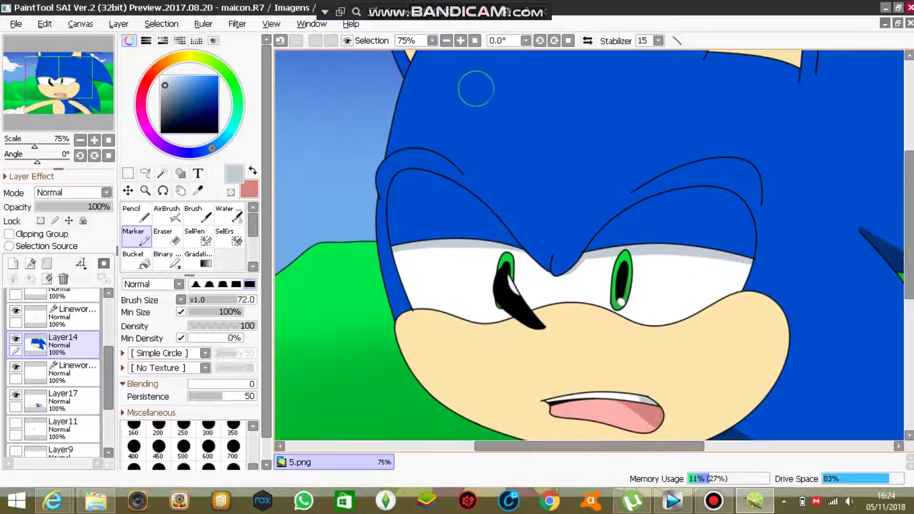
{"action": "left_click", "coordinate": [475, 41]}
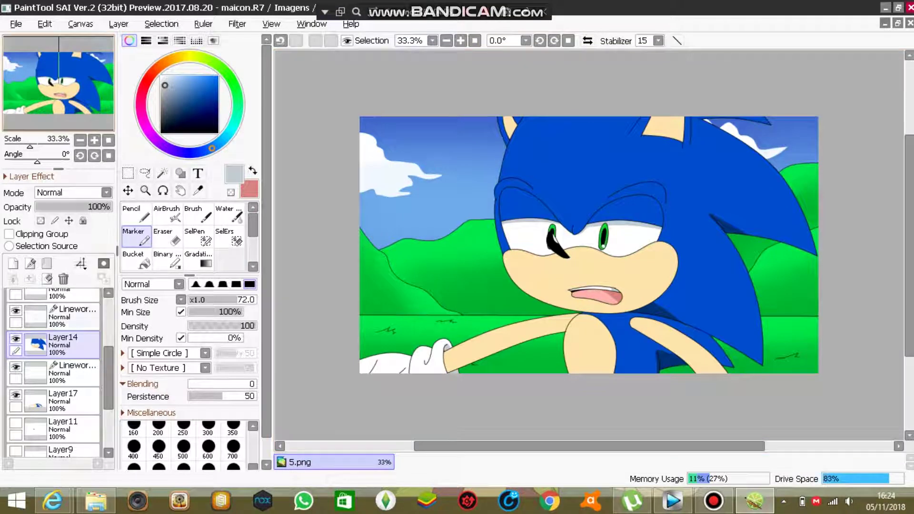
{"action": "scroll", "coordinate": [57, 371], "scroll_direction": "down", "scroll_amount": 4}
{"action": "scroll", "coordinate": [57, 371], "scroll_direction": "up", "scroll_amount": 5}
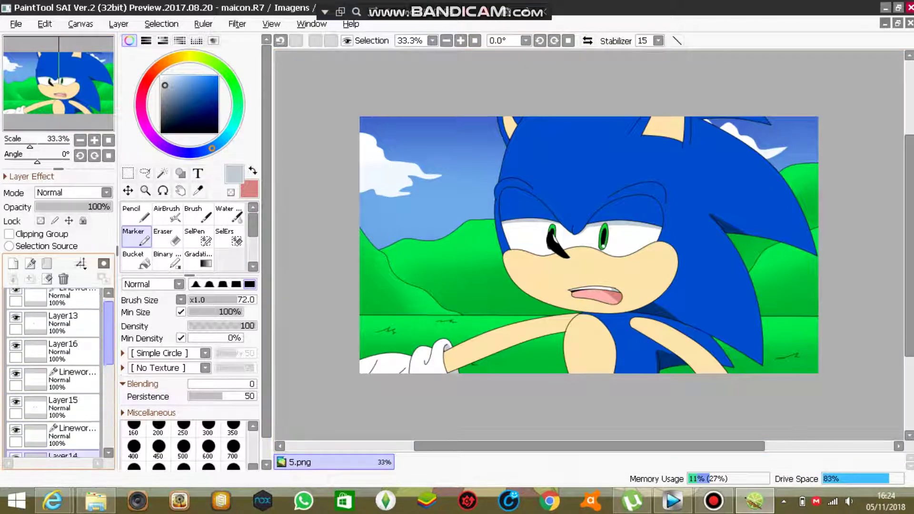
{"action": "left_click", "coordinate": [71, 303]}
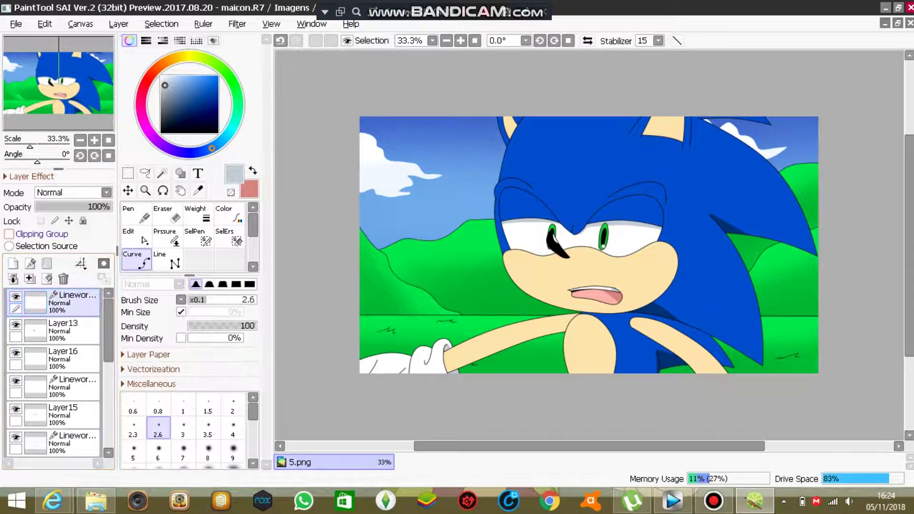
{"action": "left_click", "coordinate": [30, 264]}
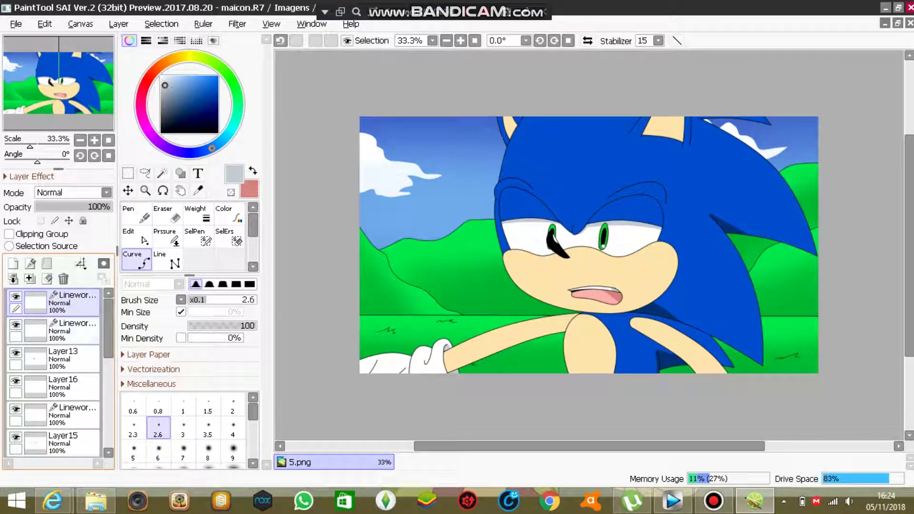
{"action": "scroll", "coordinate": [57, 371], "scroll_direction": "down", "scroll_amount": 4}
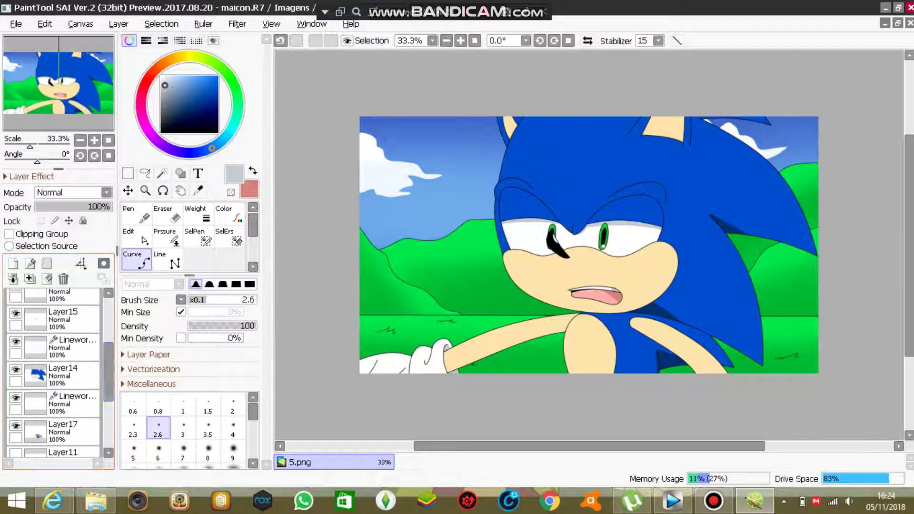